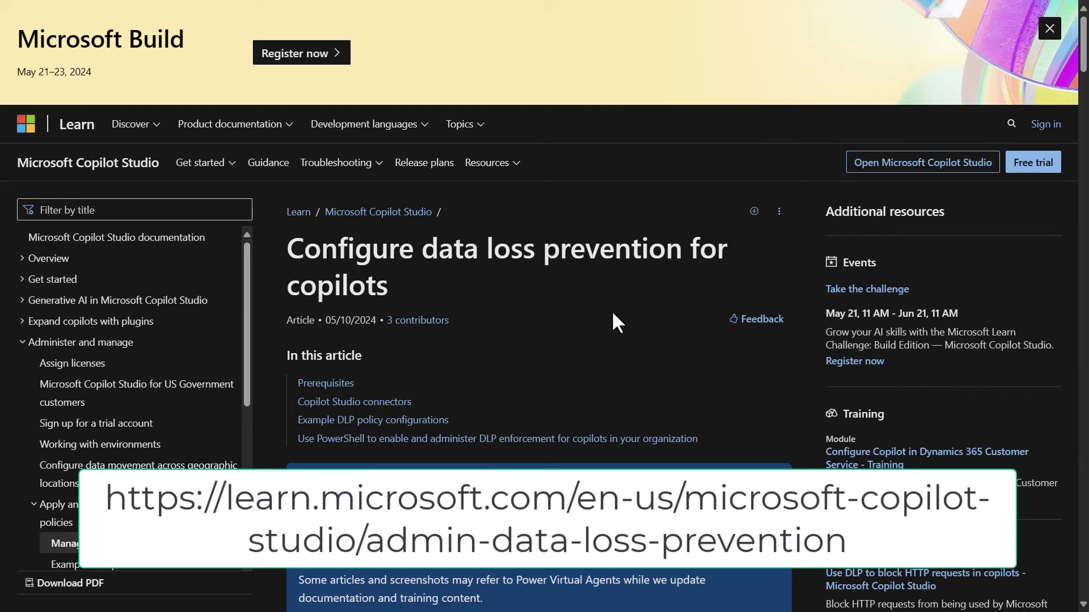
- Read through the article on configuring data loss prevention for copilots, including its connectors, example policies and PowerShell enforcement sections
scroll(611, 322, "down", 2)
scroll(612, 313, "down", 6)
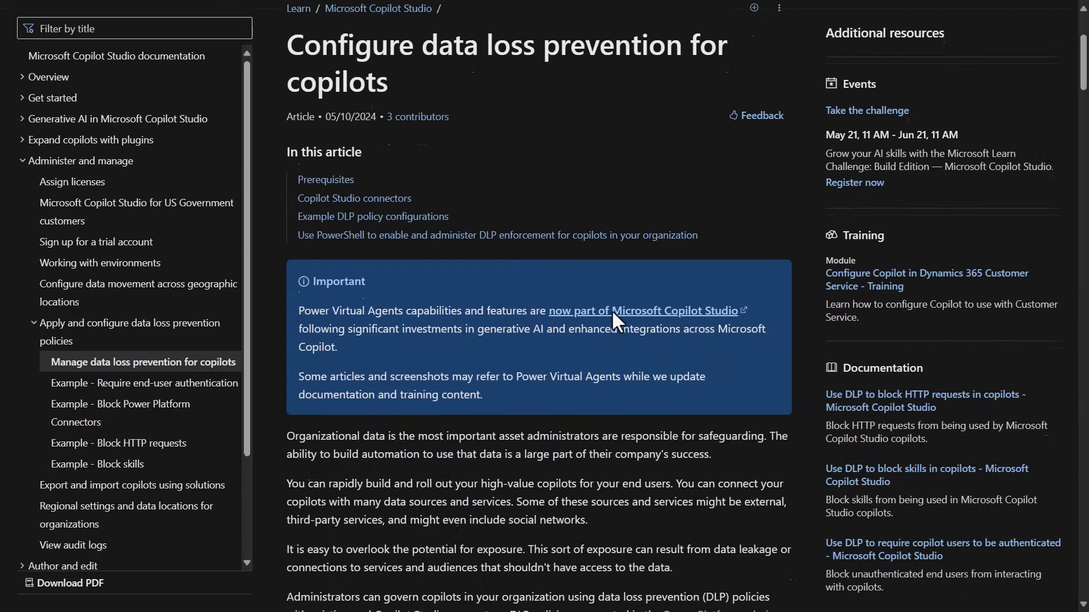
scroll(613, 328, "down", 9)
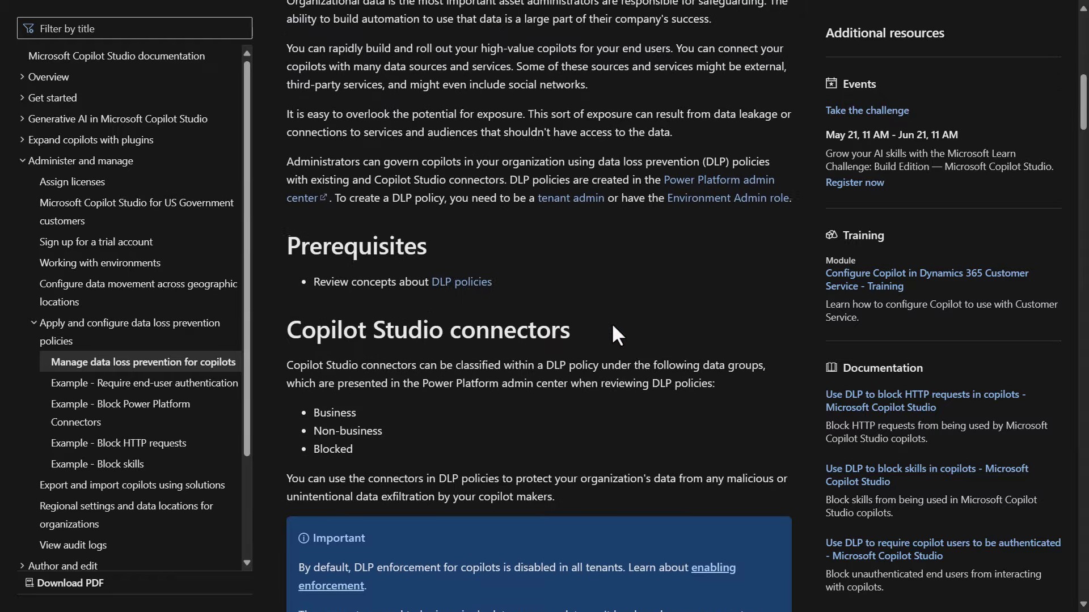
scroll(614, 329, "down", 5)
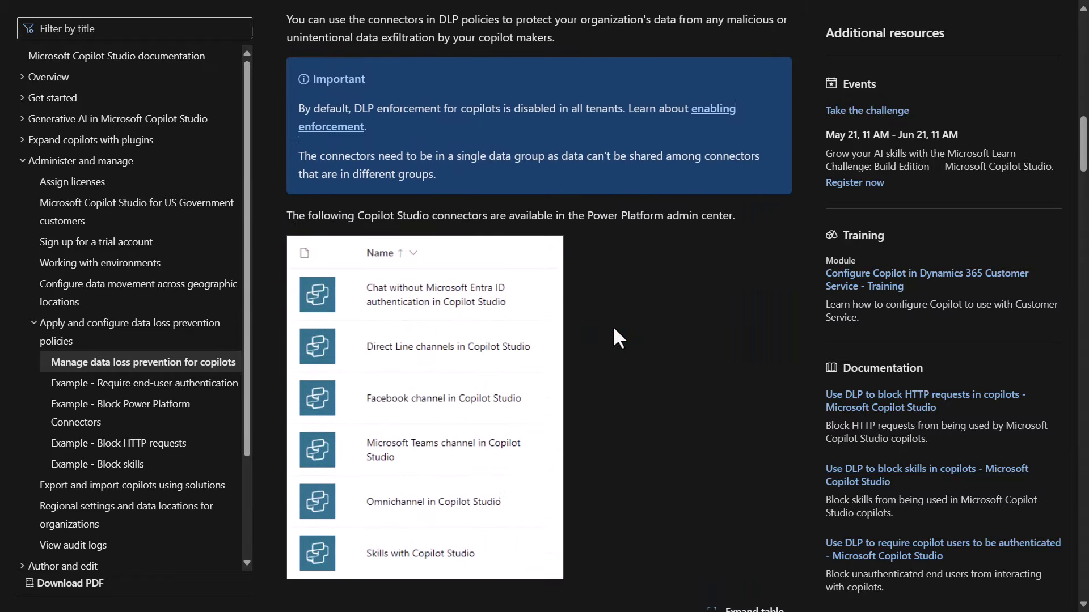
scroll(620, 348, "up", 1)
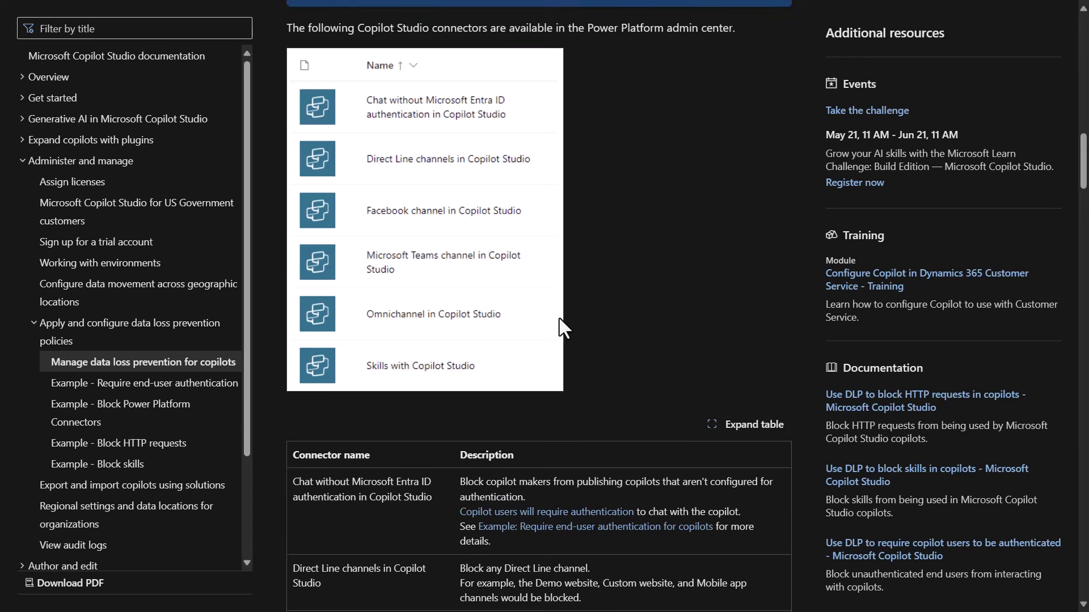
mouse_move(561, 328)
scroll(648, 296, "down", 8)
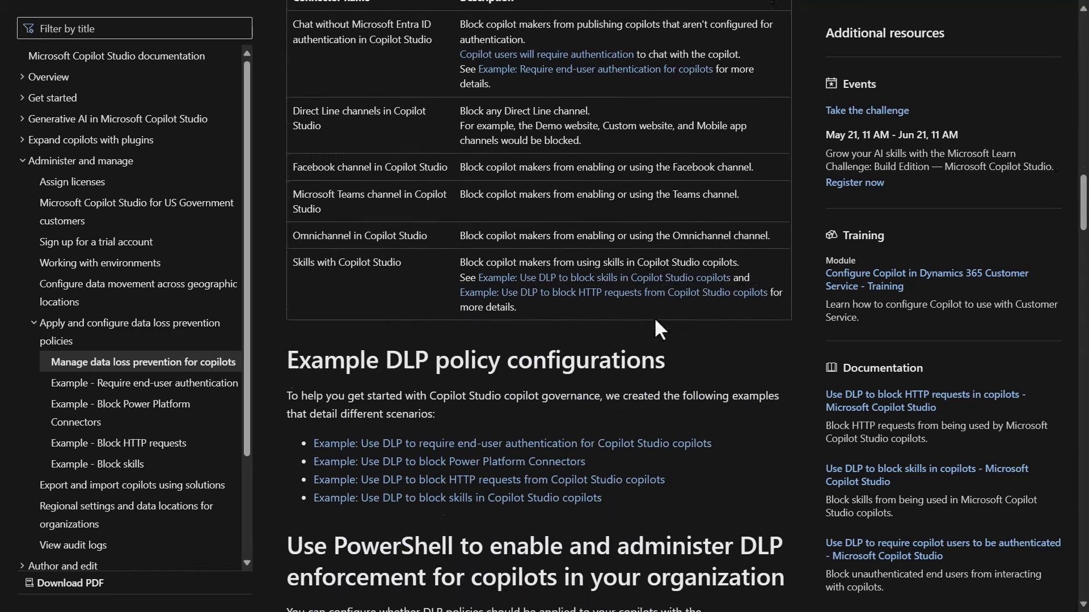
scroll(656, 321, "down", 8)
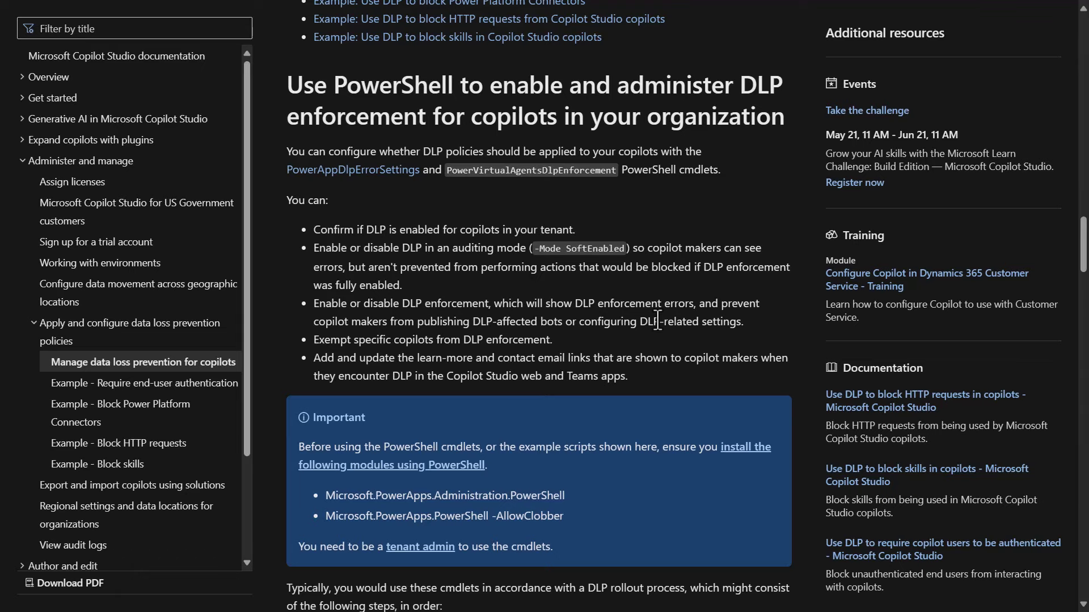
scroll(657, 320, "down", 14)
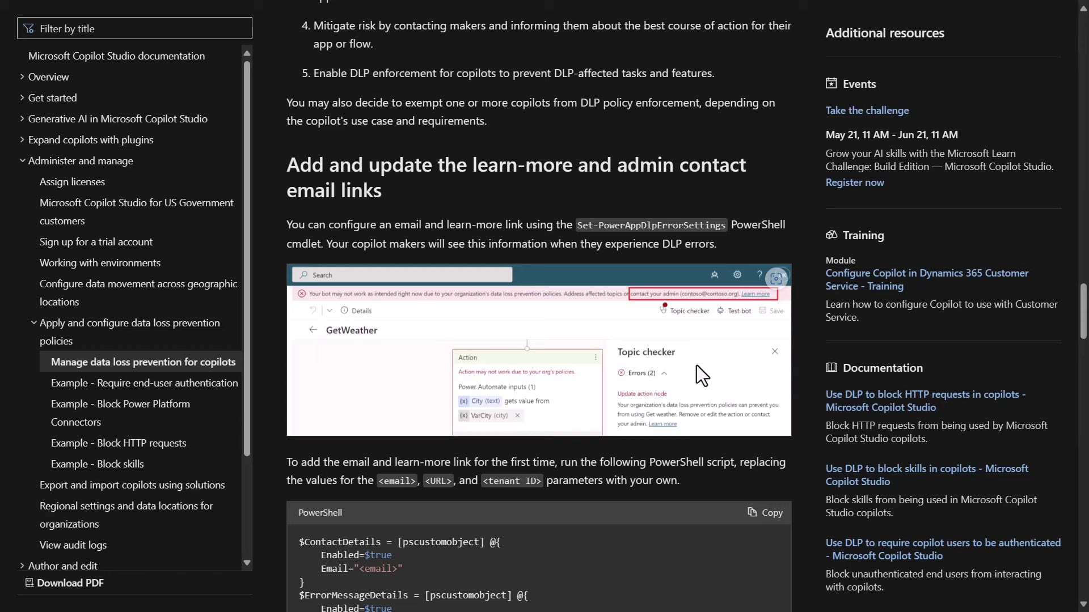
scroll(705, 379, "down", 3)
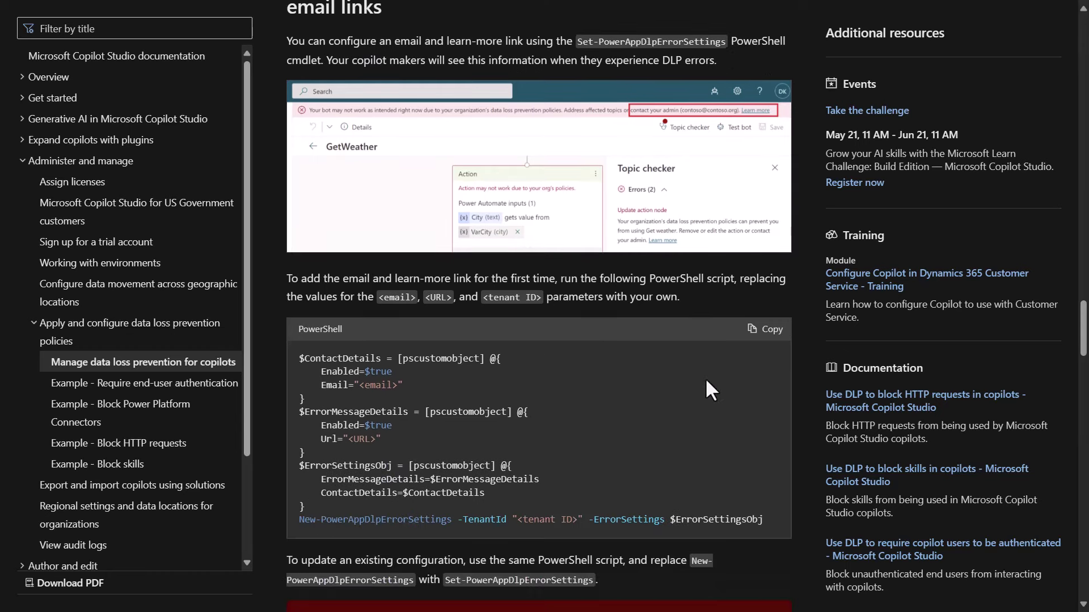
scroll(706, 378, "down", 2)
scroll(705, 376, "down", 9)
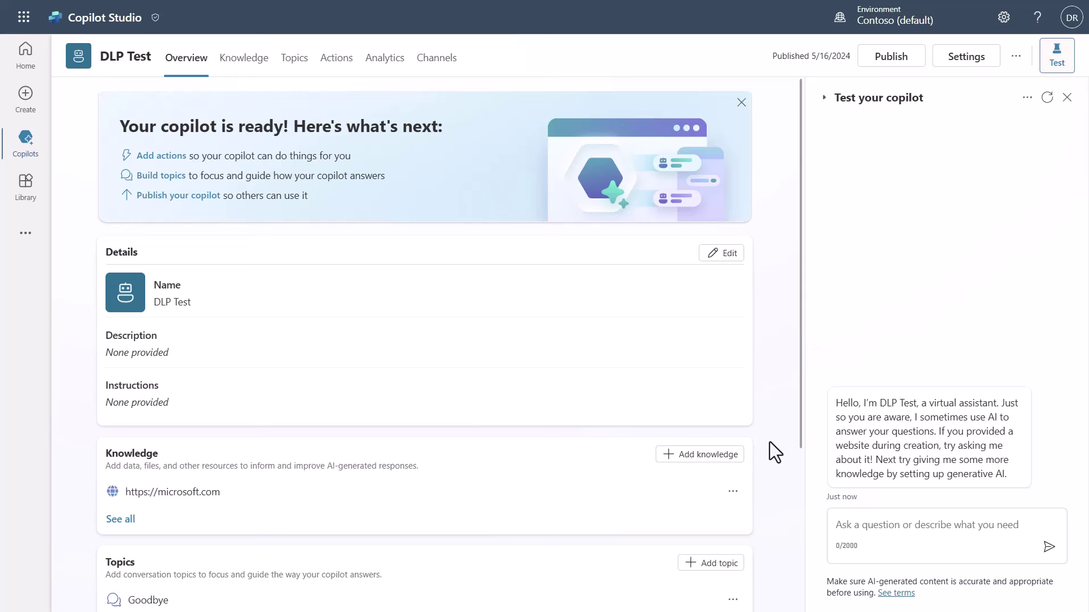
- Switch from Copilot Studio to the Power Platform admin center and open its data policies page
left_click(1003, 18)
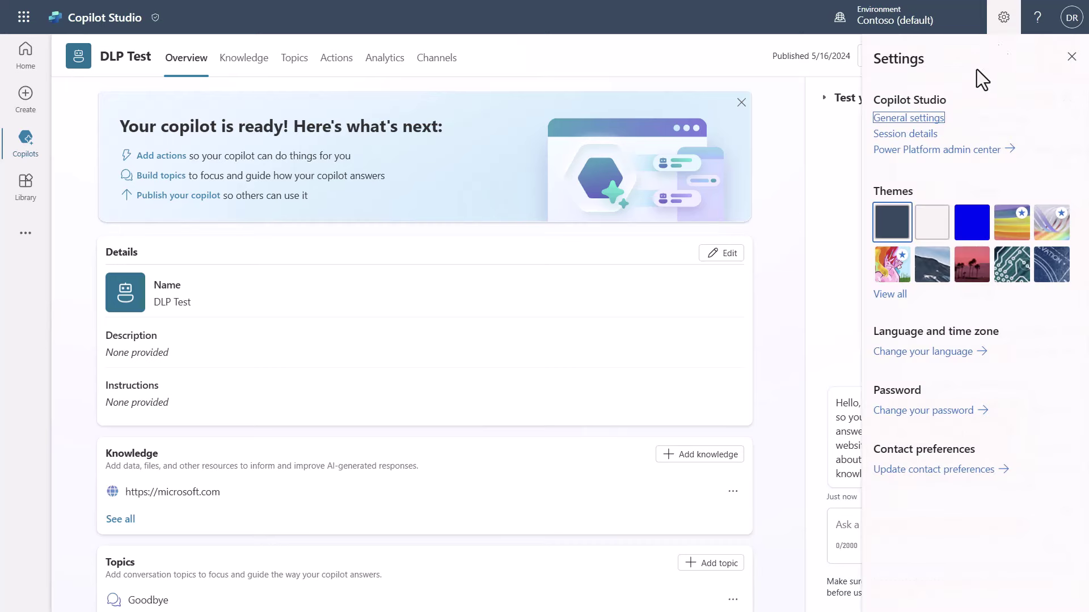
left_click(941, 152)
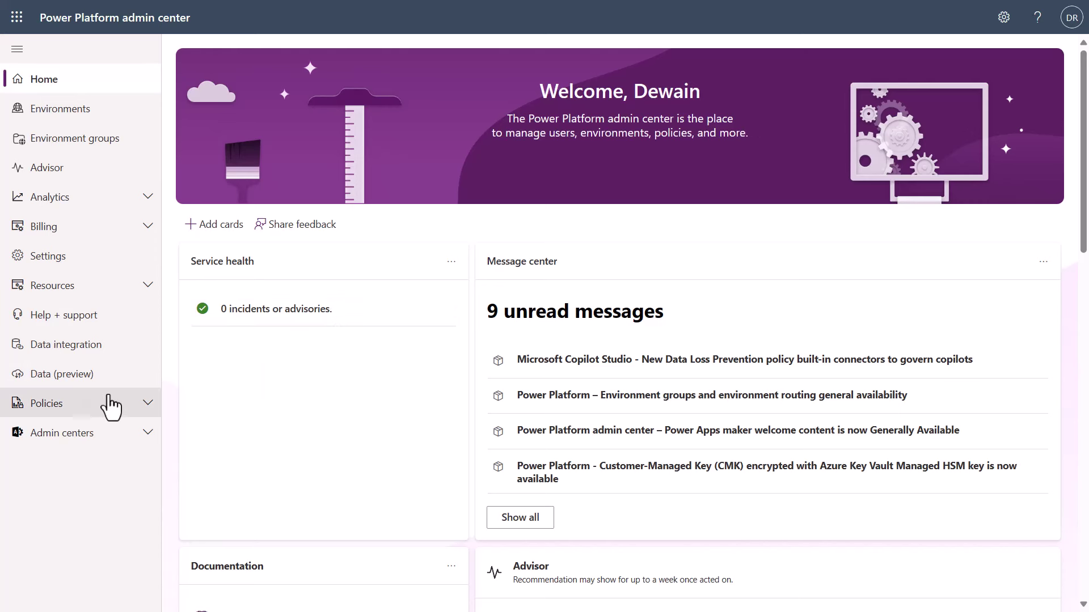
left_click(142, 417)
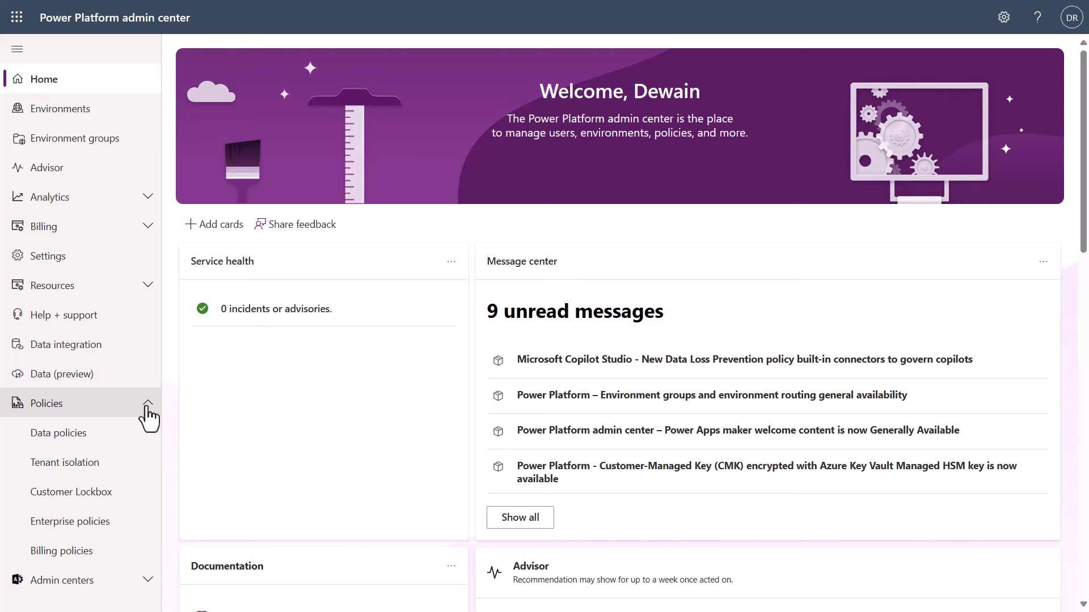
left_click(80, 446)
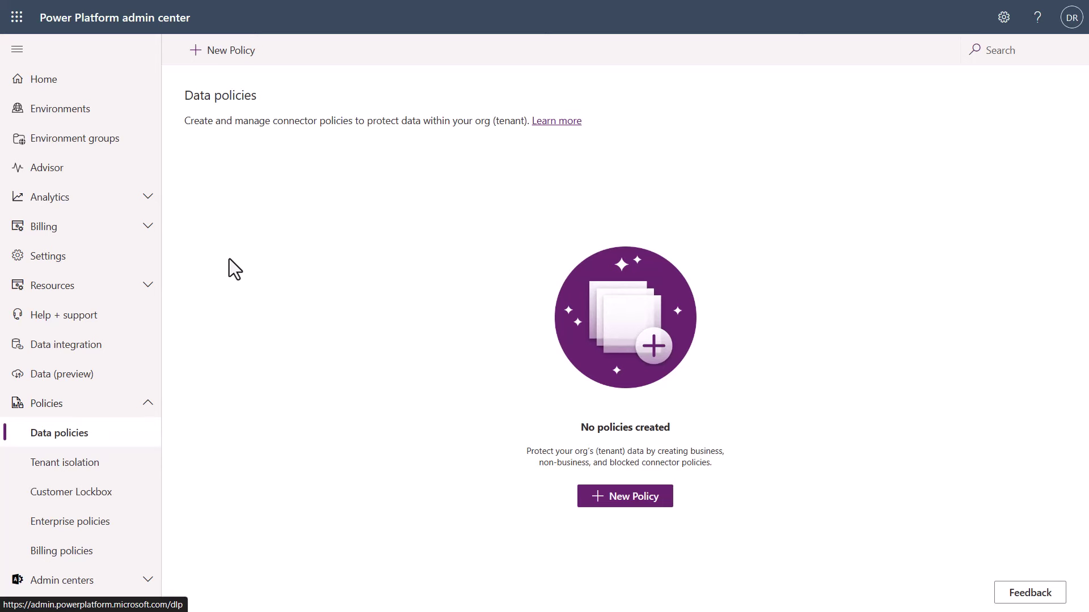
- Start a new data policy named "Test Policy" and proceed to its prebuilt connectors stage
left_click(221, 53)
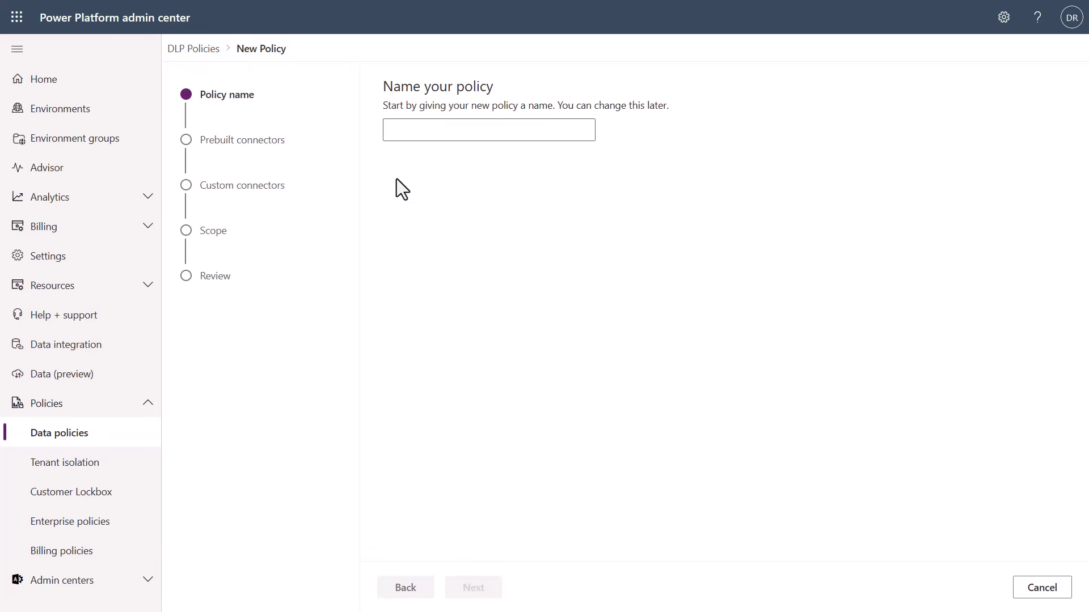
left_click(396, 132)
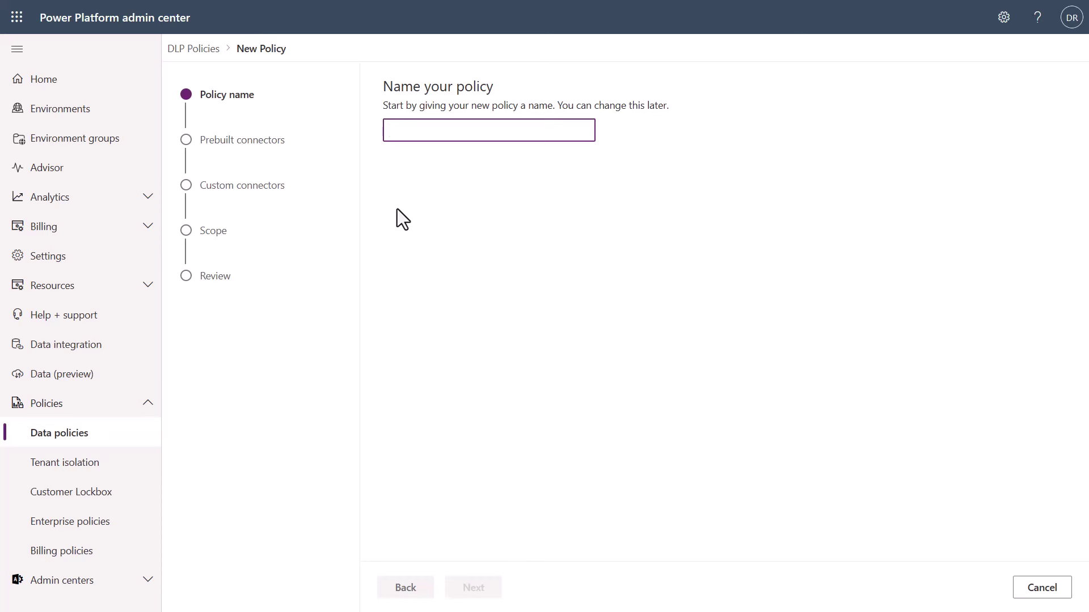
type("Test Policy")
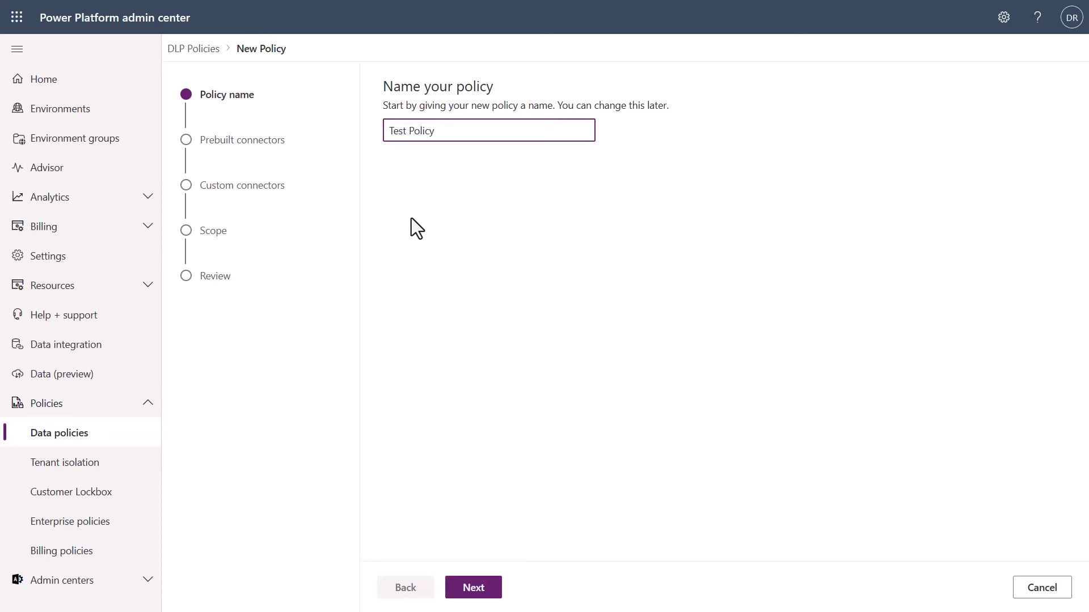
left_click(473, 588)
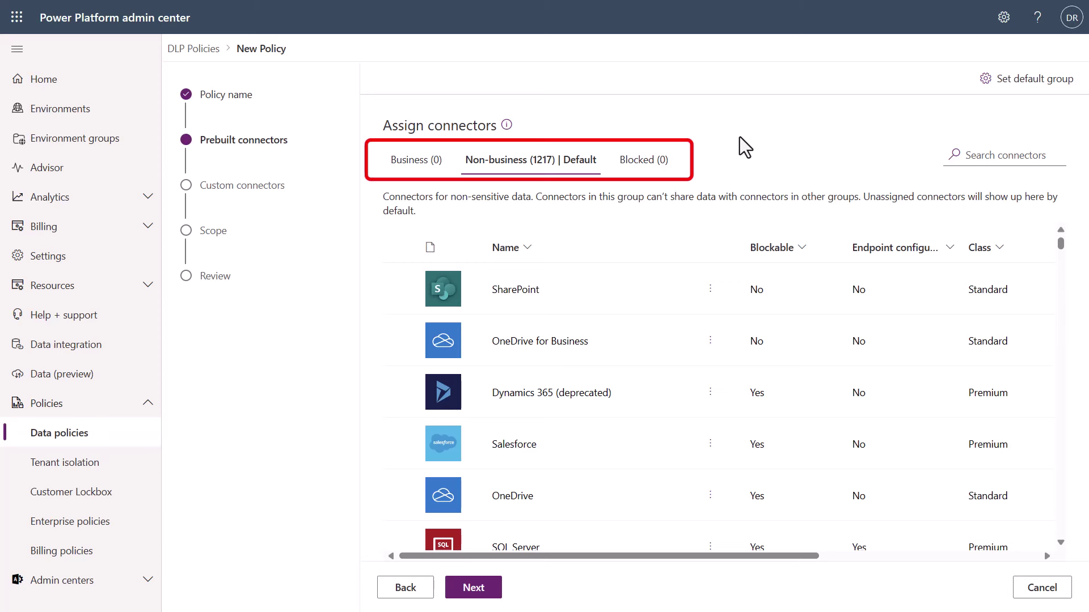
- Examine the Business, Non-business and Blocked groups available for assigning connectors
left_click(413, 173)
left_click(514, 164)
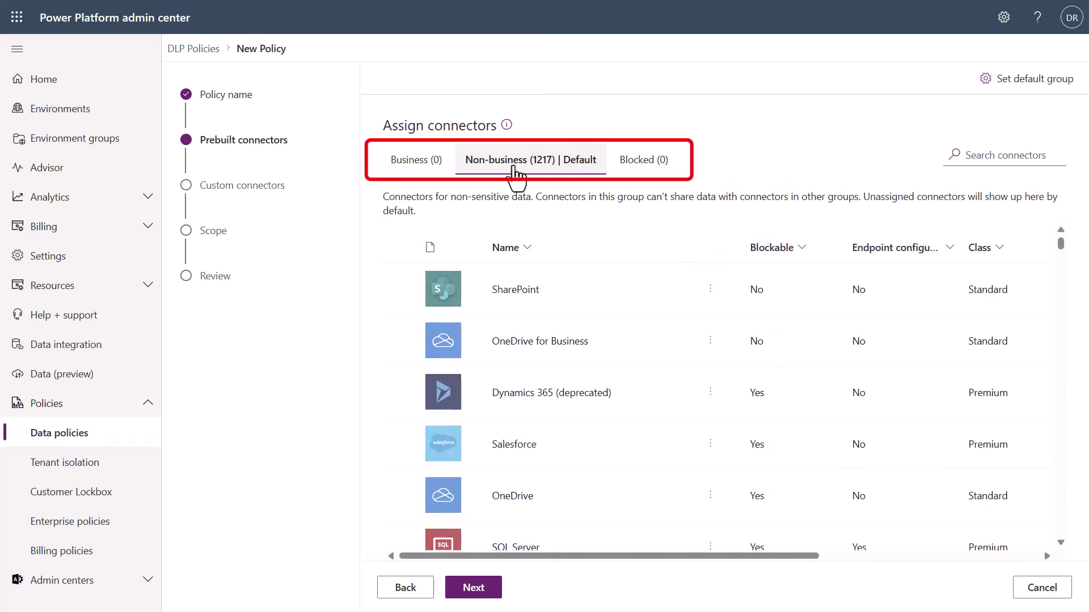
left_click(636, 163)
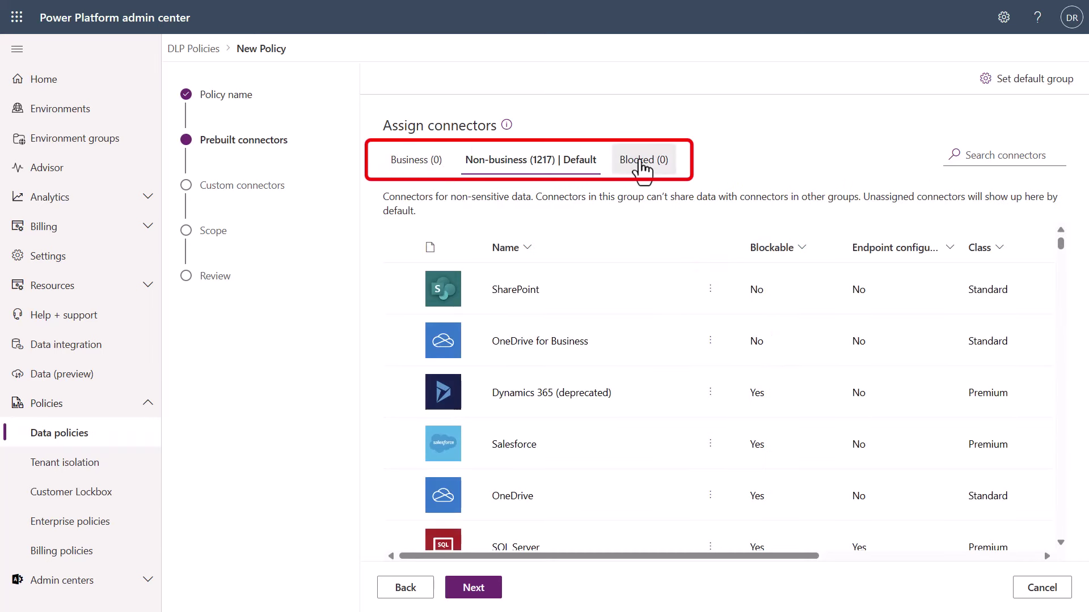
left_click(482, 170)
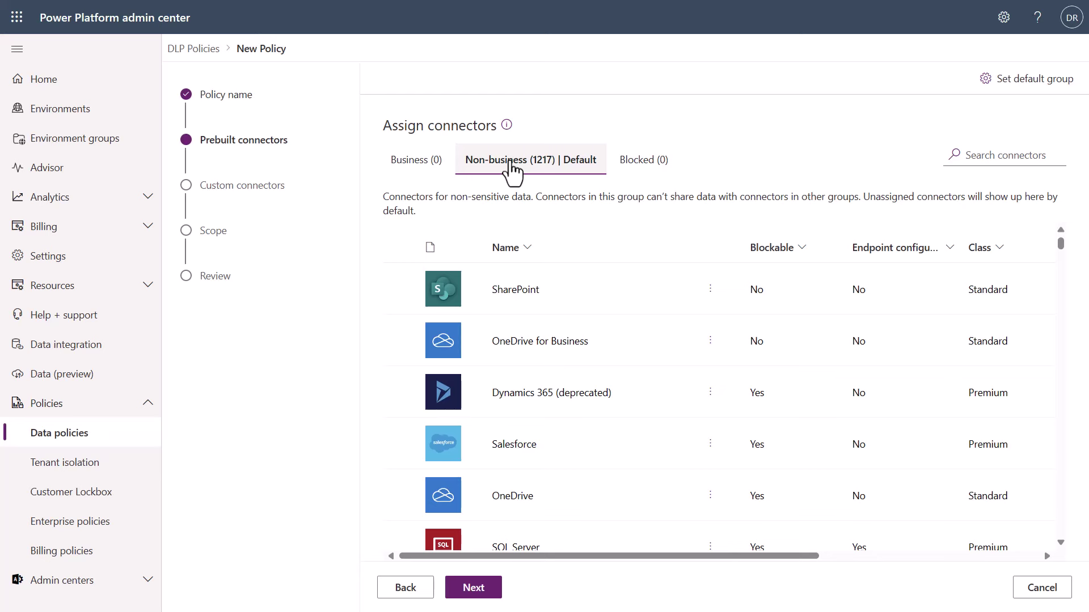
- Search the Non-business connectors for "servicenow" and move the ServiceNow connector to the Business group
left_click(978, 155)
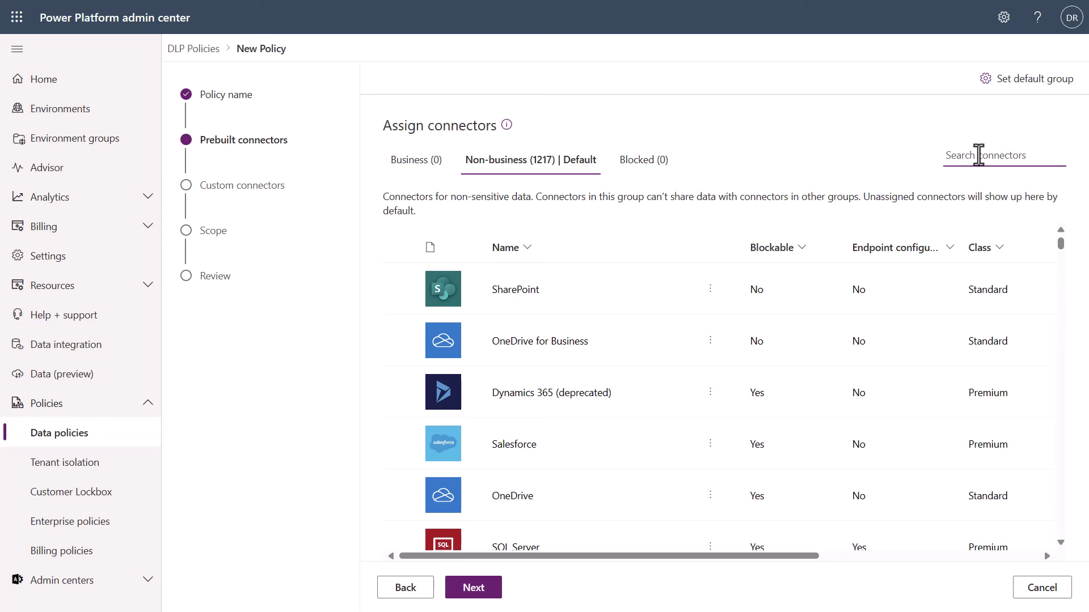
type("servicenow")
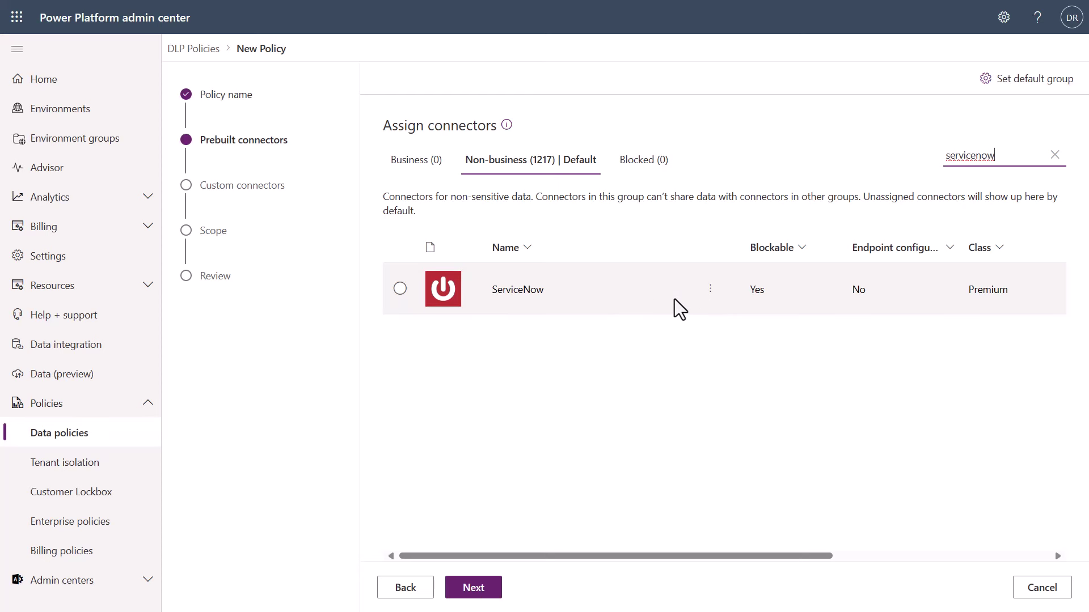
left_click(710, 289)
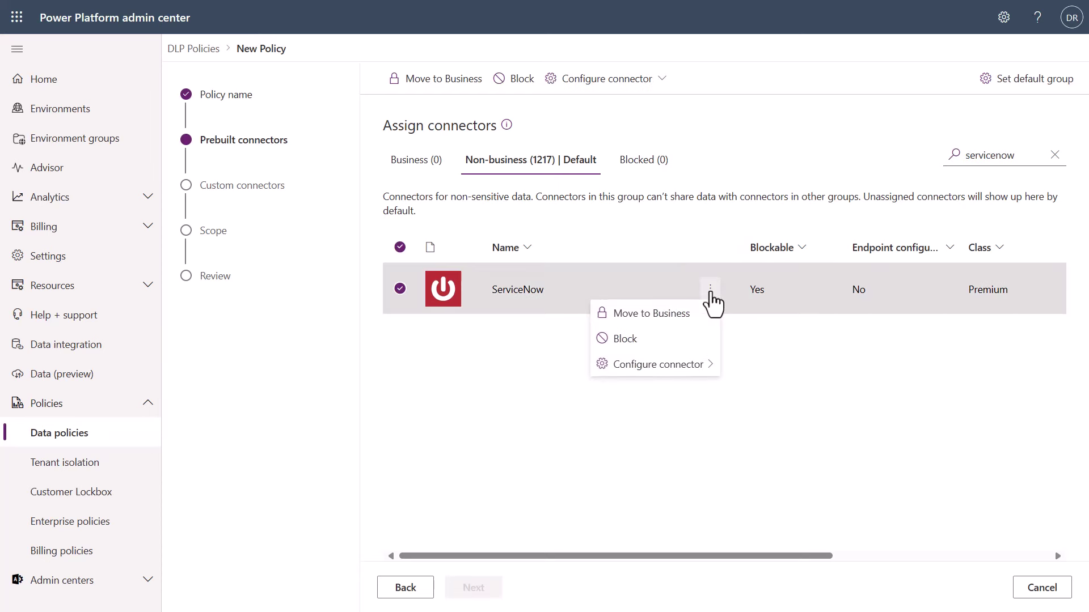
left_click(653, 317)
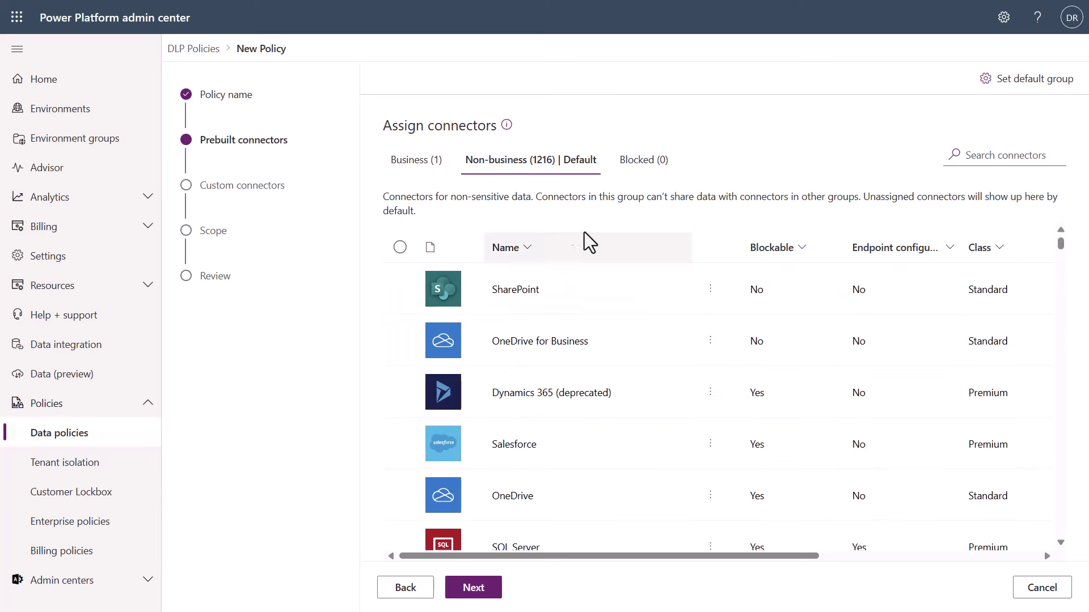
- Move the SharePoint connector from the Non-business group to the Business group
left_click(426, 167)
left_click(464, 168)
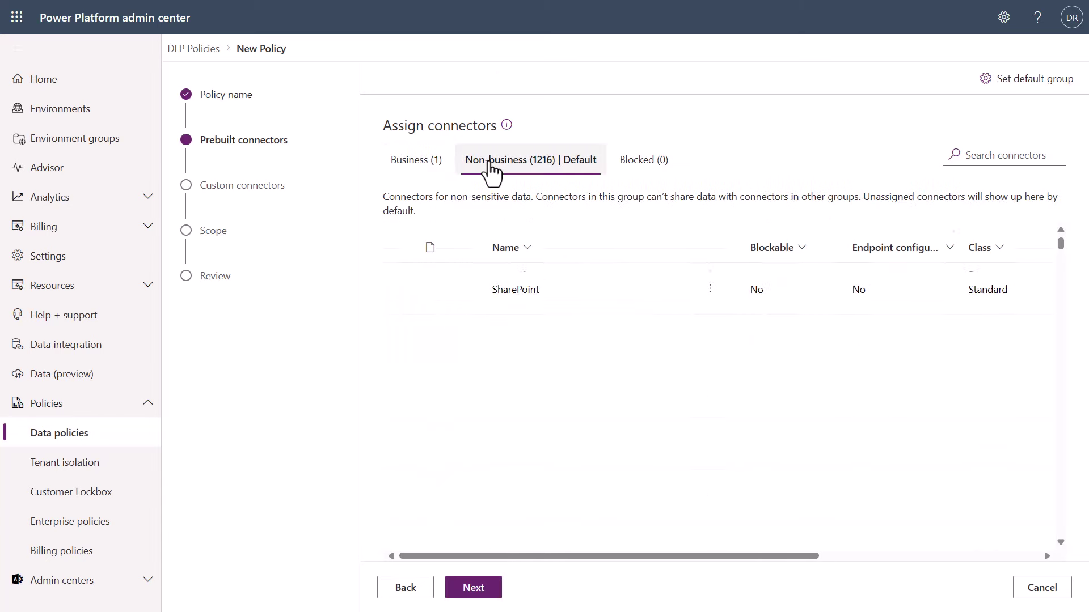
left_click(712, 291)
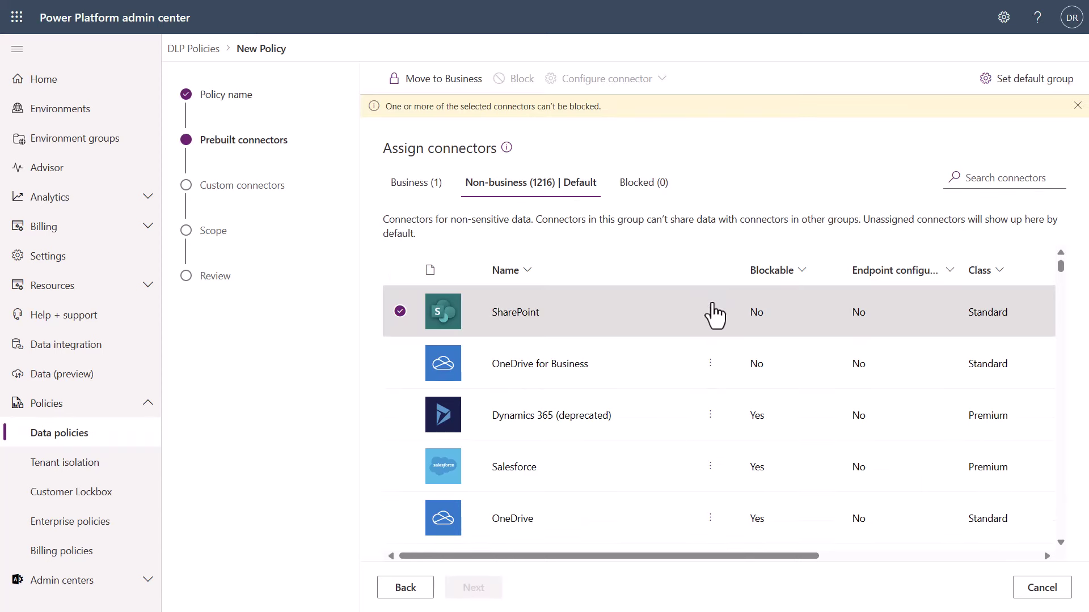
left_click(710, 311)
left_click(661, 343)
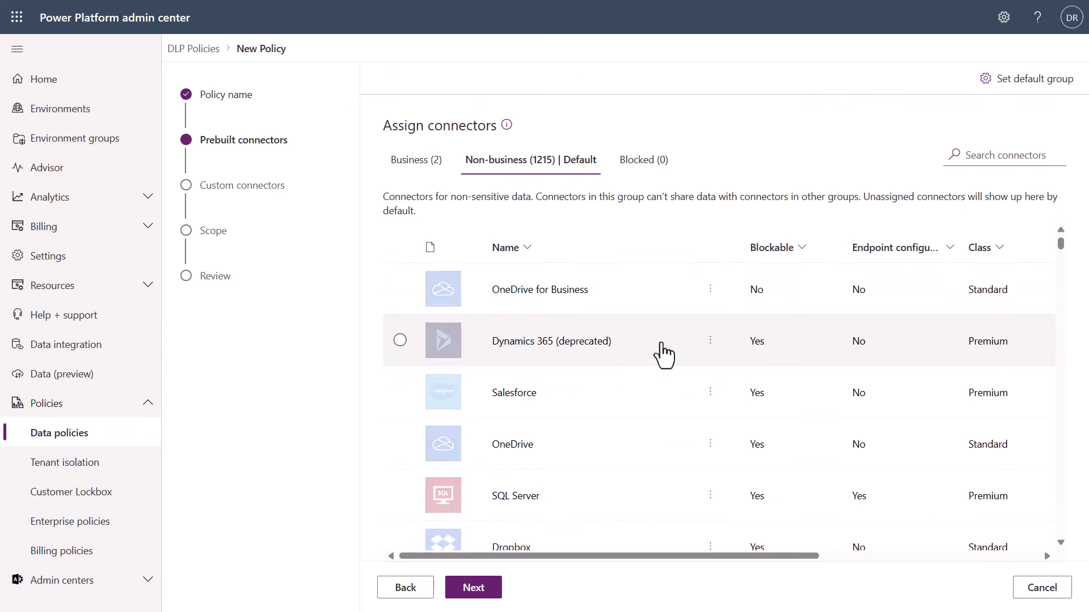
- Move the SharePoint and ServiceNow connectors back to Non-business and return to the Non-business connector list
left_click(412, 170)
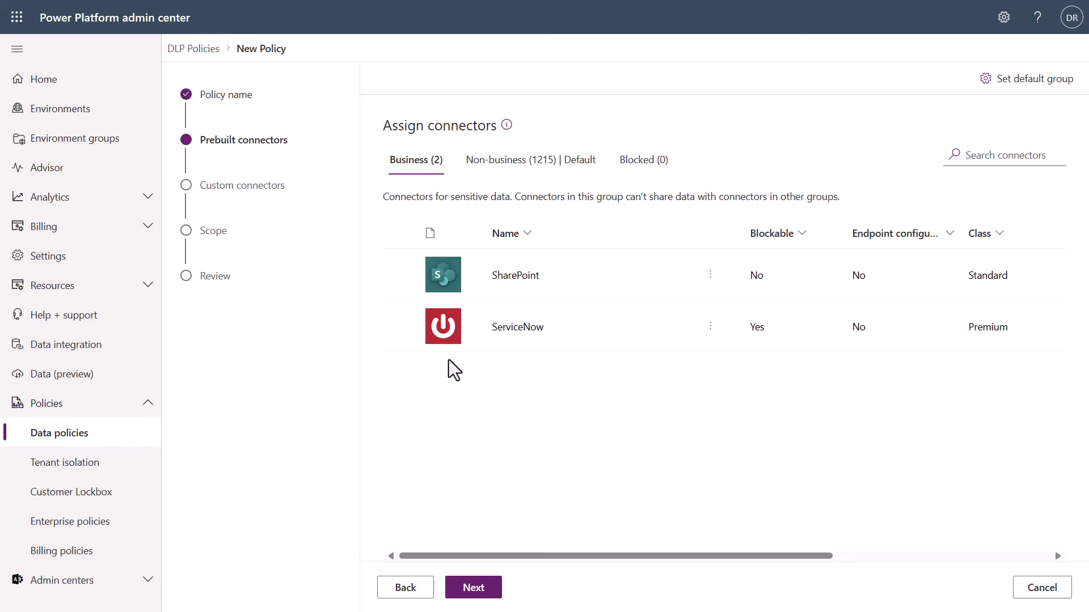
left_click(706, 278)
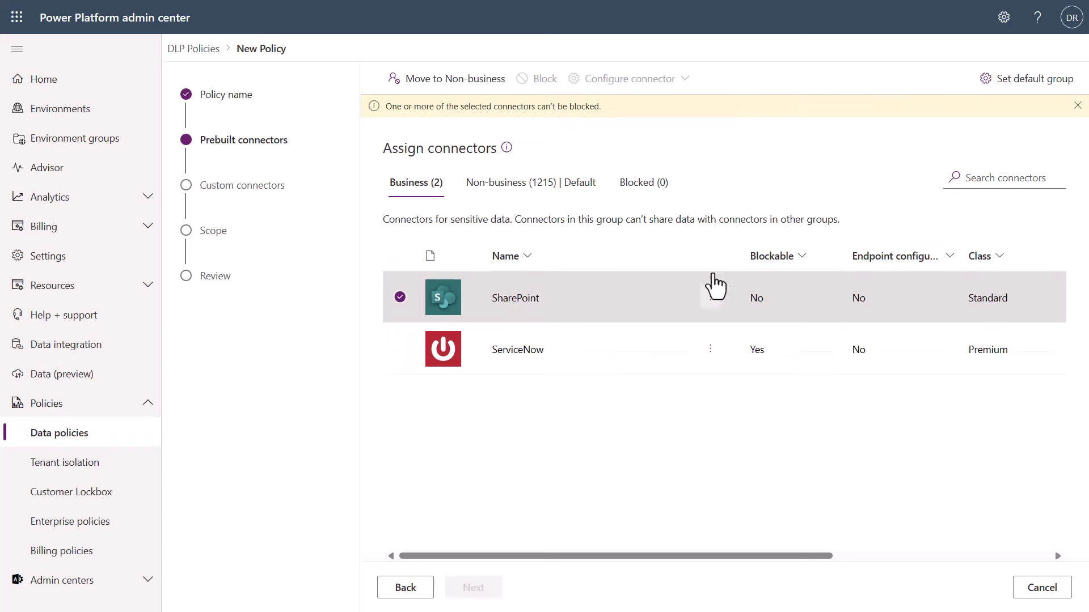
left_click(709, 296)
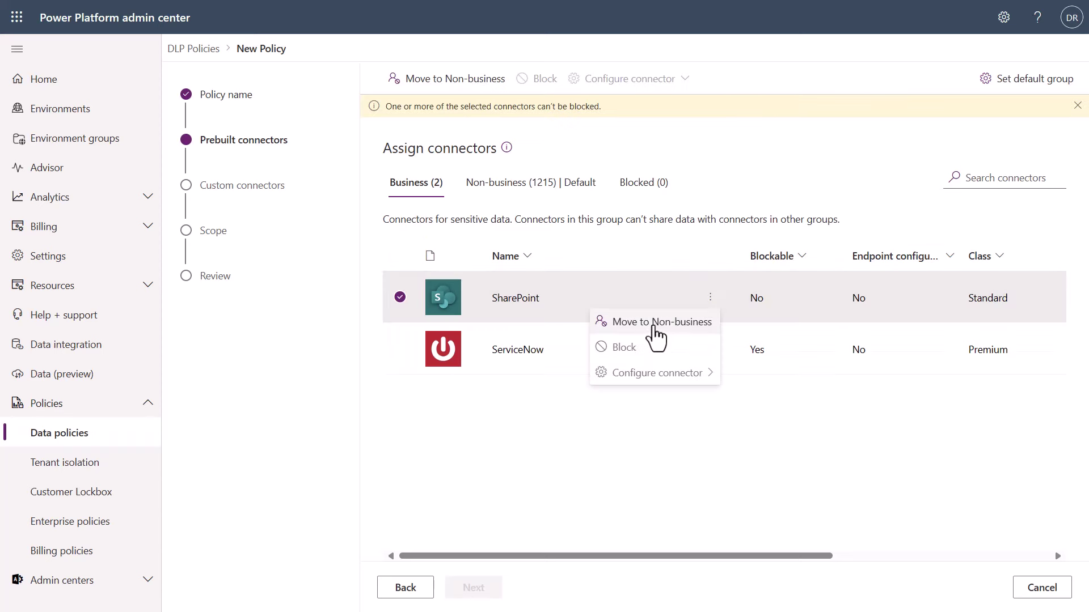
left_click(652, 324)
left_click(710, 277)
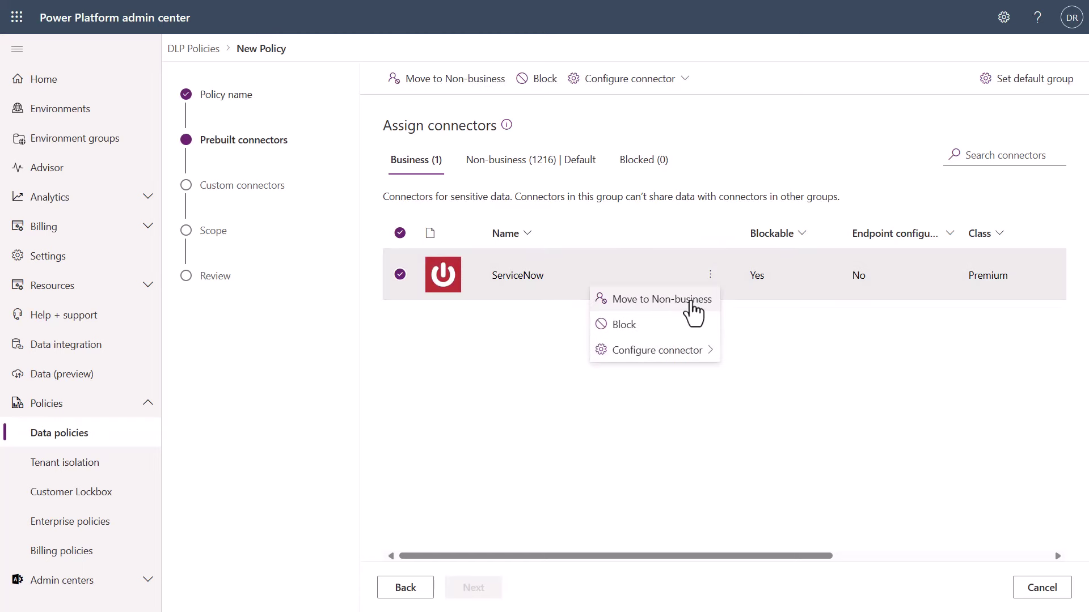
left_click(692, 310)
left_click(521, 161)
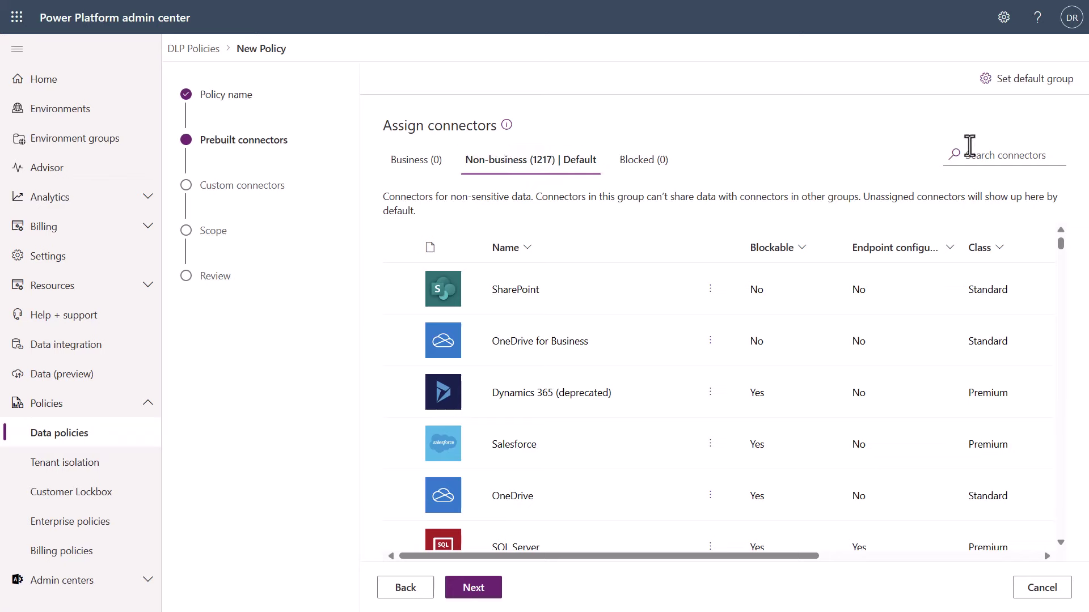
- Examine the default group options for unassigned connectors and close them without applying a change
left_click(987, 84)
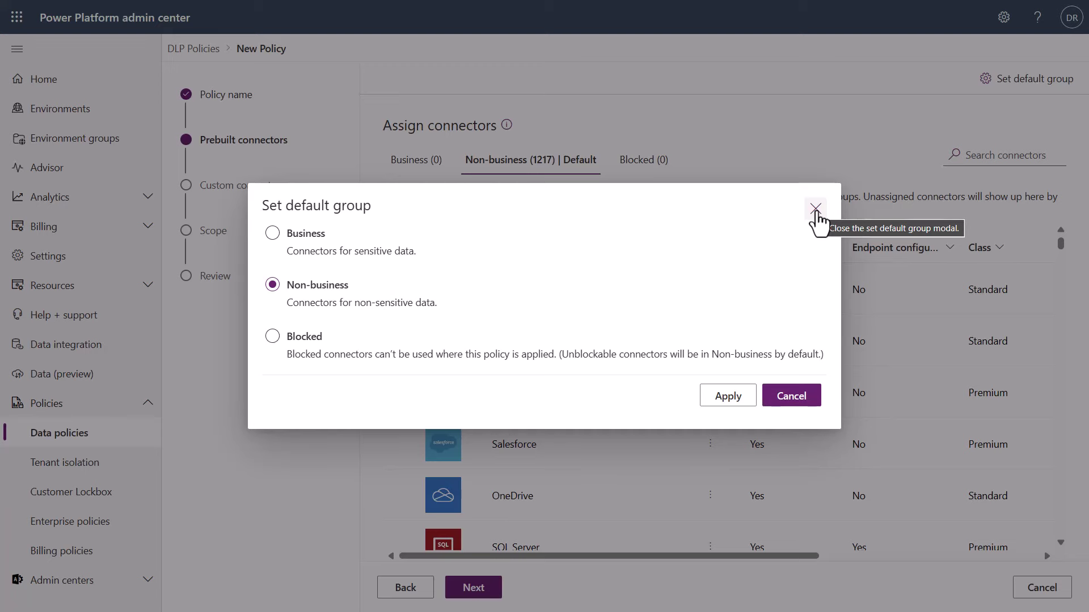
left_click(816, 209)
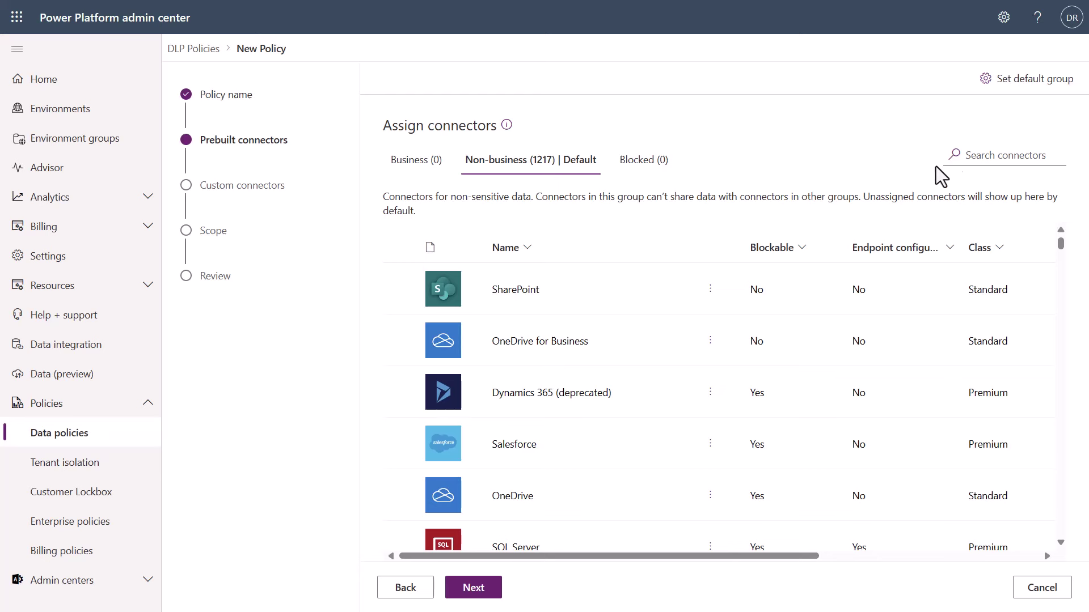
- Find the "copilot" connectors in Non-business, block "Chat without Microsoft Entra ID authentication in Copilot Studio", and check the Blocked group
left_click(996, 154)
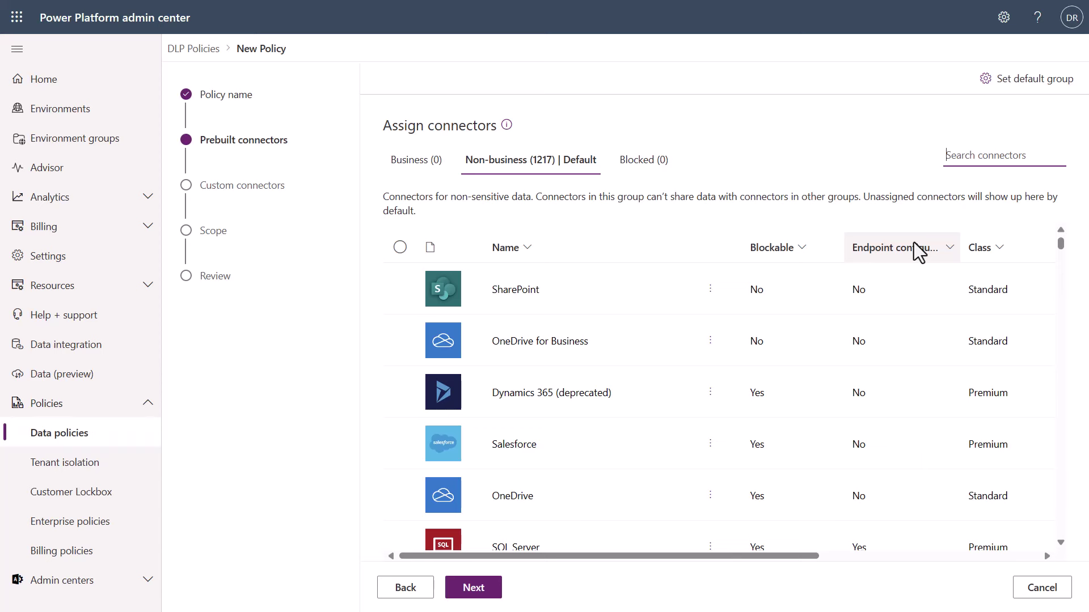
type("copilot")
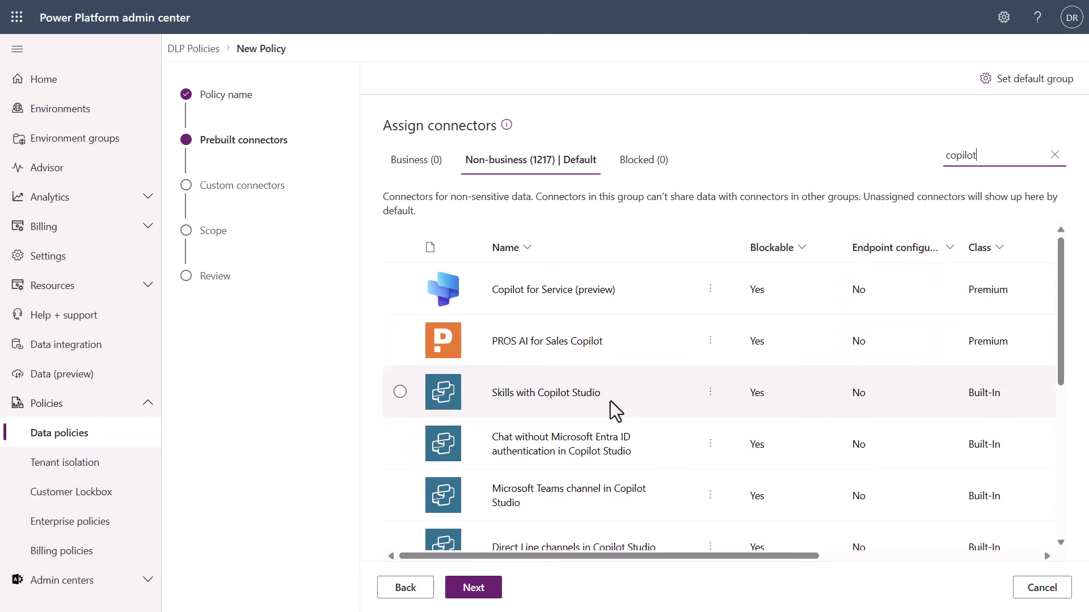
scroll(615, 407, "down", 1)
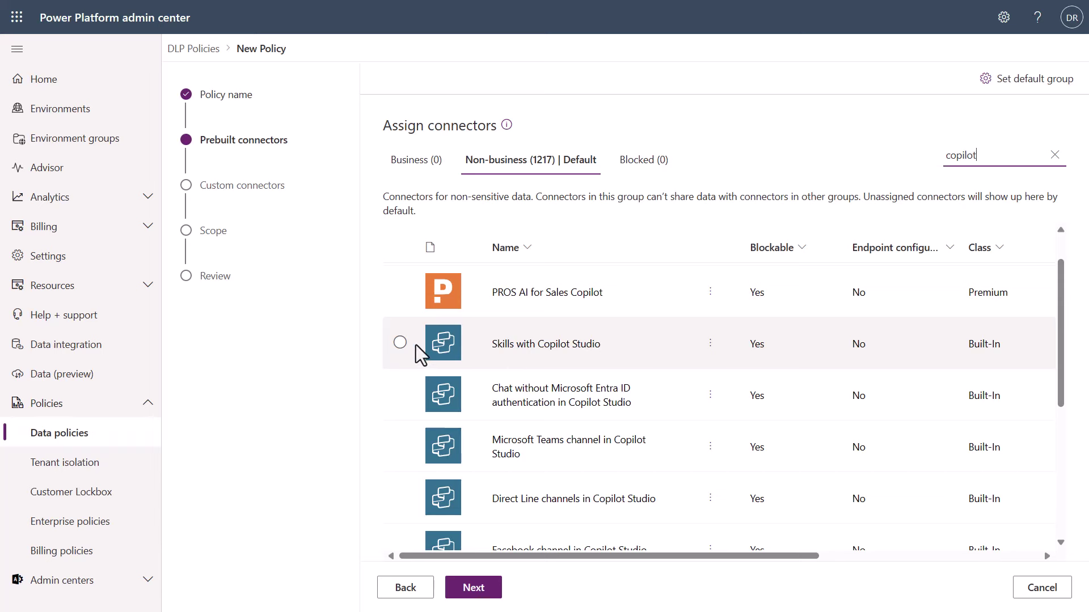
scroll(489, 362, "down", 1)
scroll(493, 354, "up", 2)
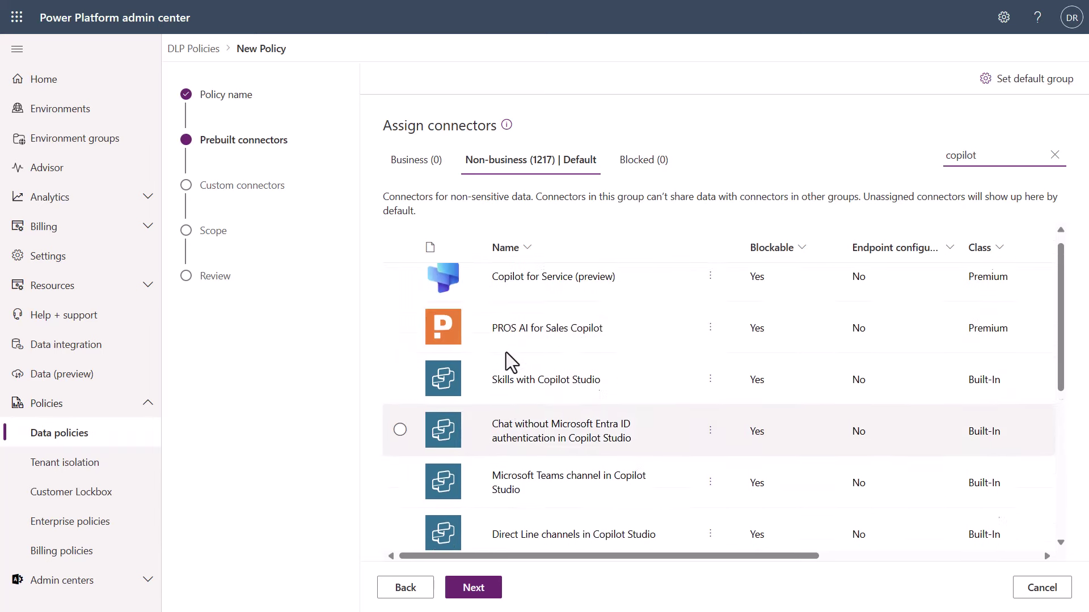
scroll(471, 399, "down", 1)
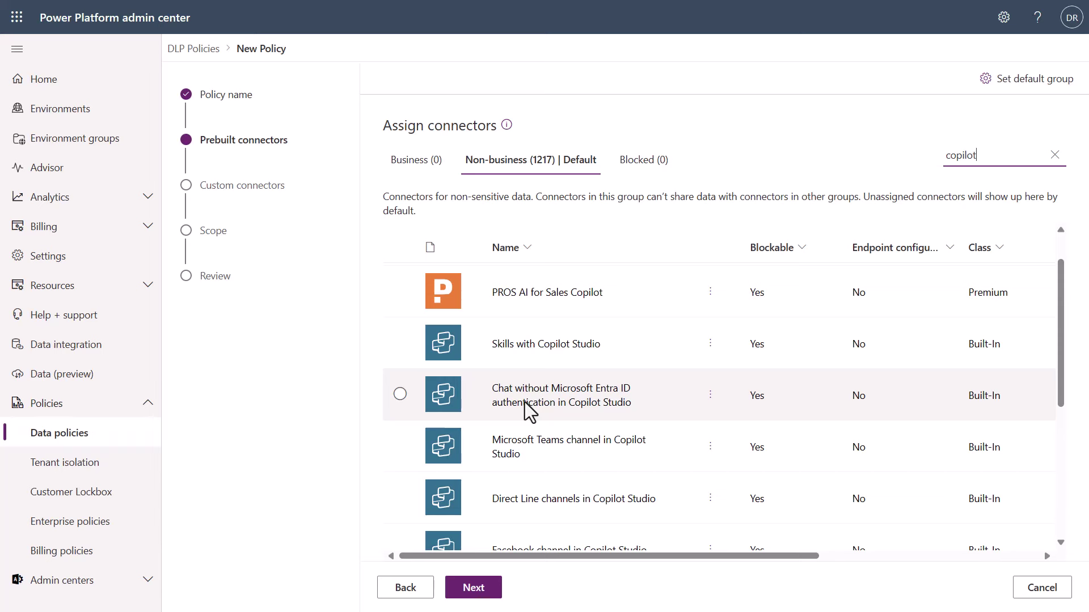
left_click(709, 397)
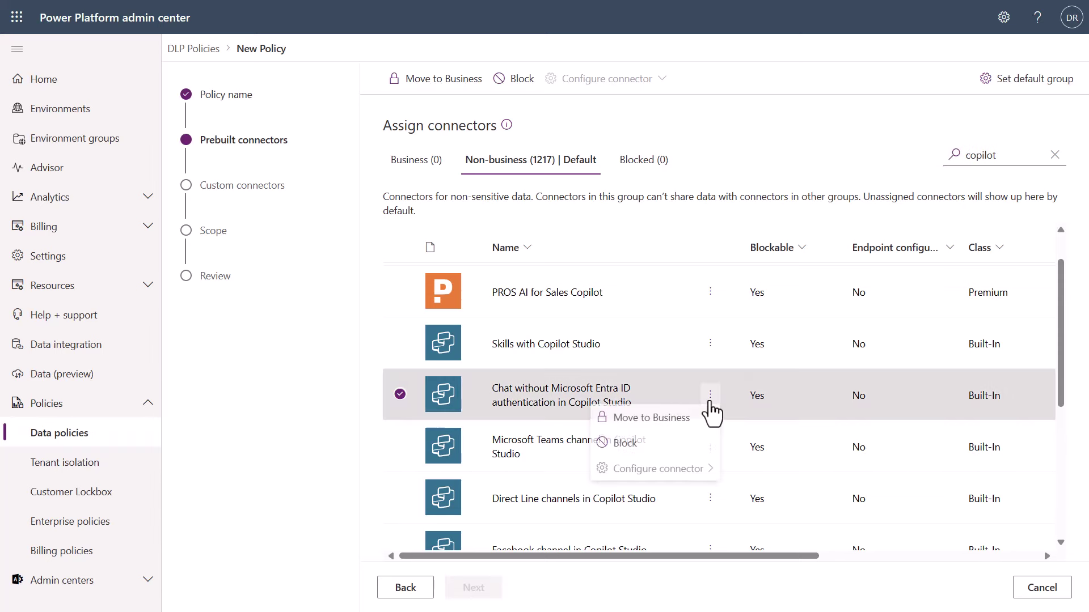
left_click(653, 449)
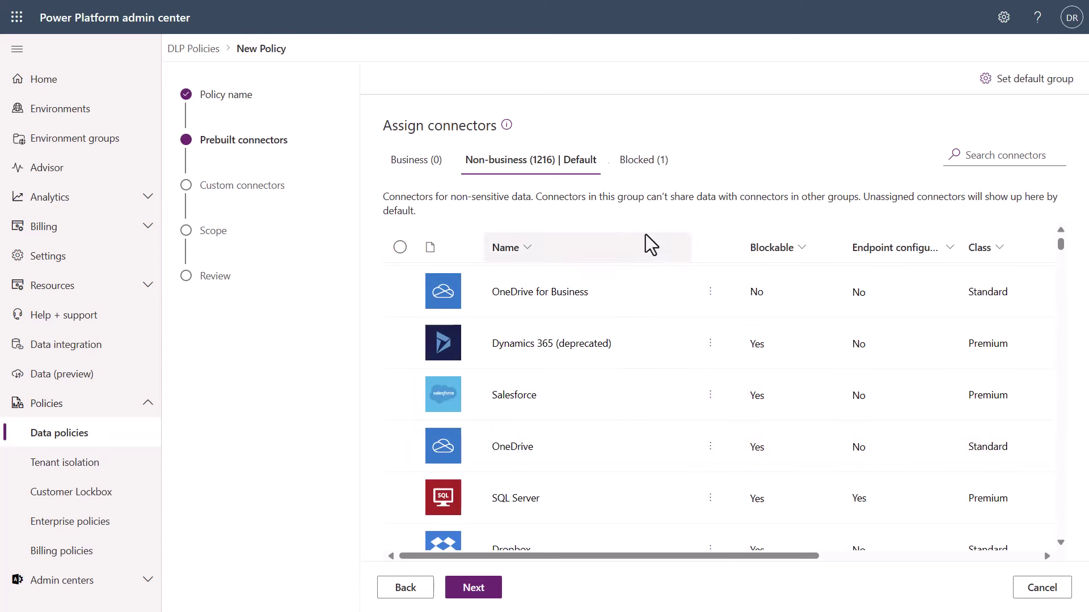
left_click(655, 168)
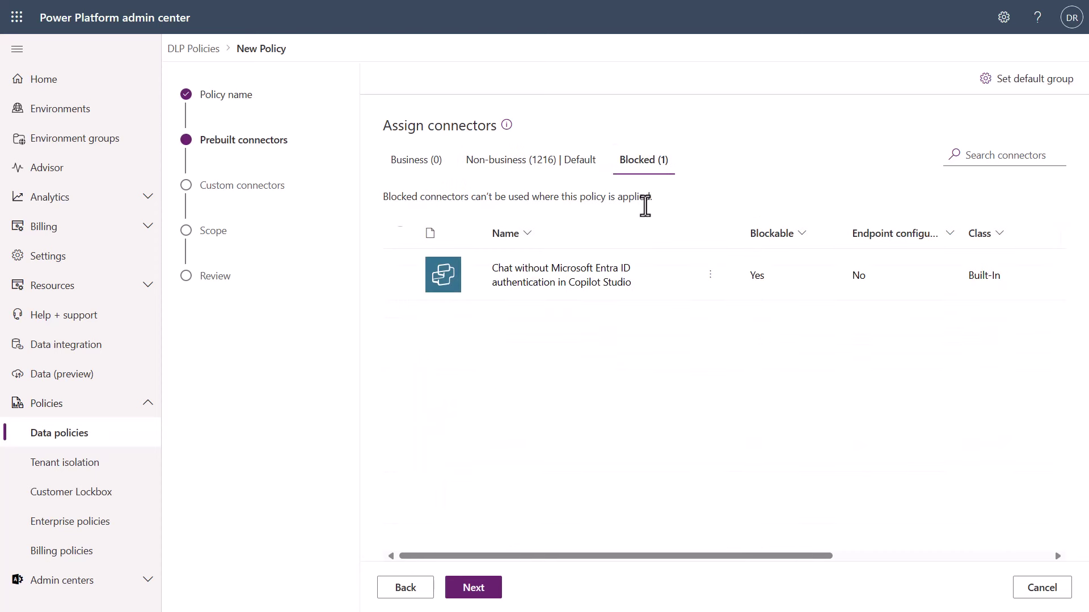
- Search the Non-business connectors for "copilot" and block "Facebook channel in Copilot Studio"
left_click(565, 168)
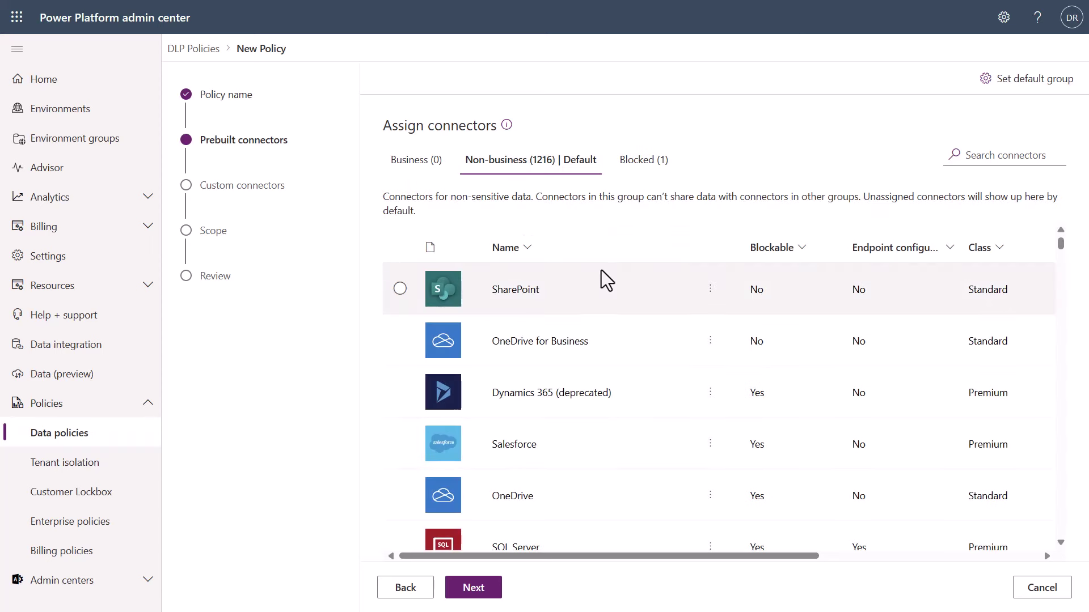
left_click(1007, 155)
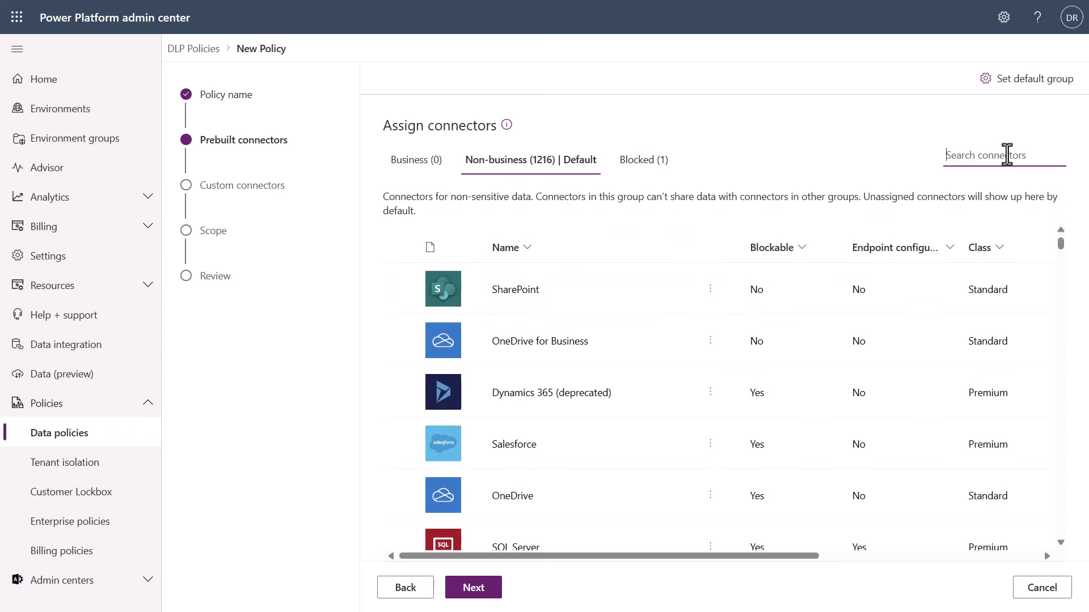
type("cop")
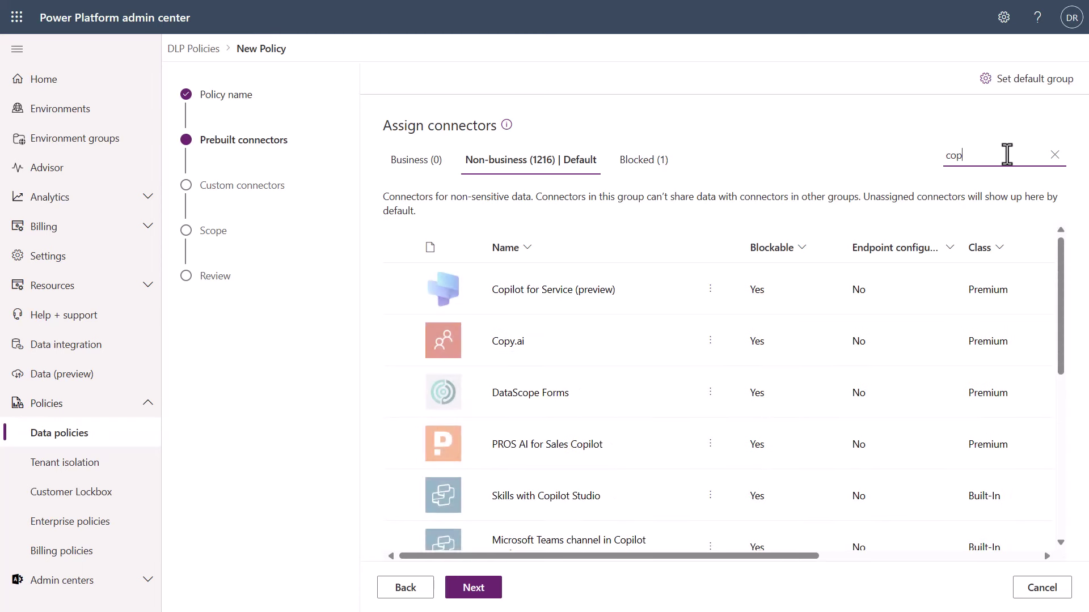
type("ilot")
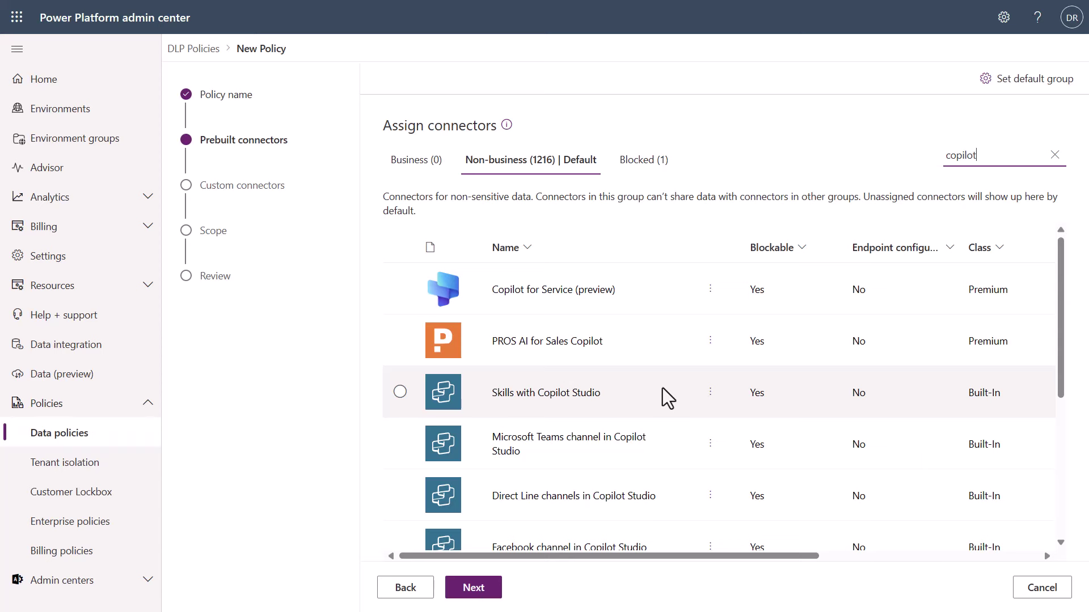
scroll(669, 390, "down", 3)
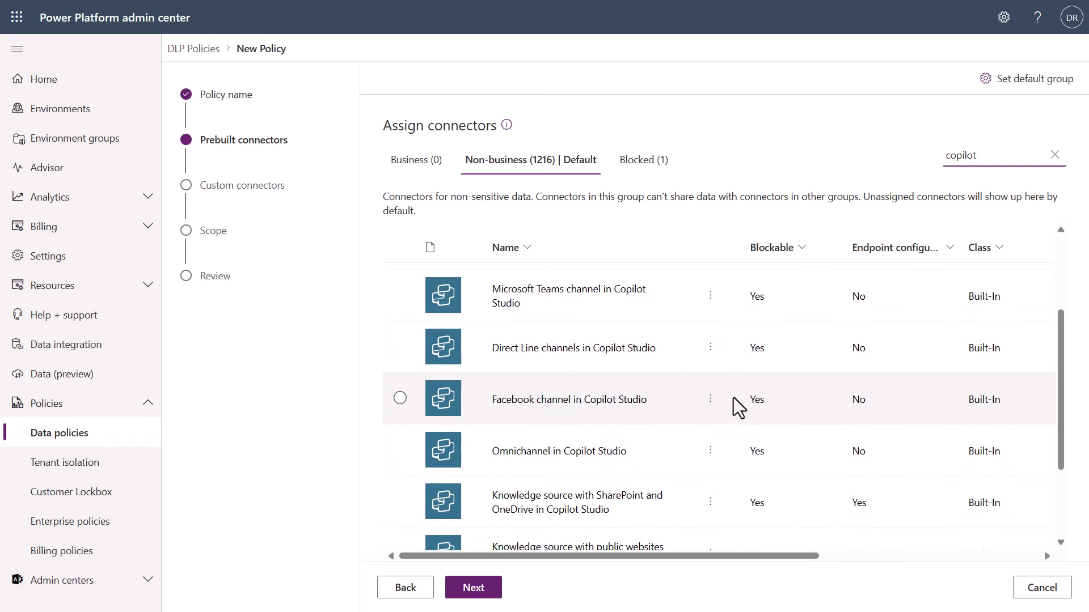
left_click(709, 400)
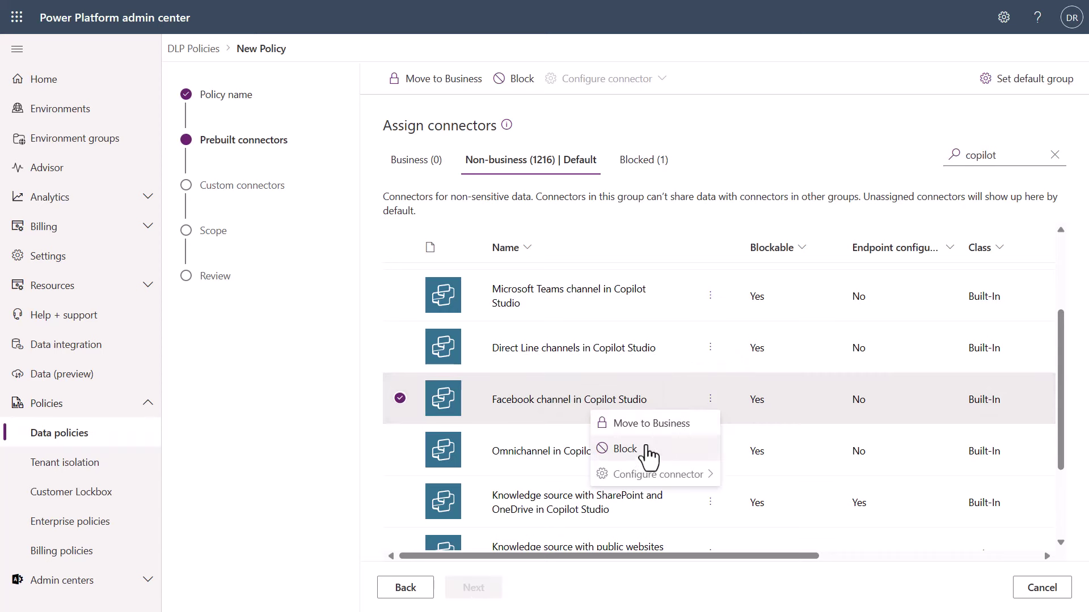
left_click(646, 451)
- Find "Knowledge source with public websites and data in Copilot Studio" by searching Non-business connectors for "copilot", and block it
left_click(999, 156)
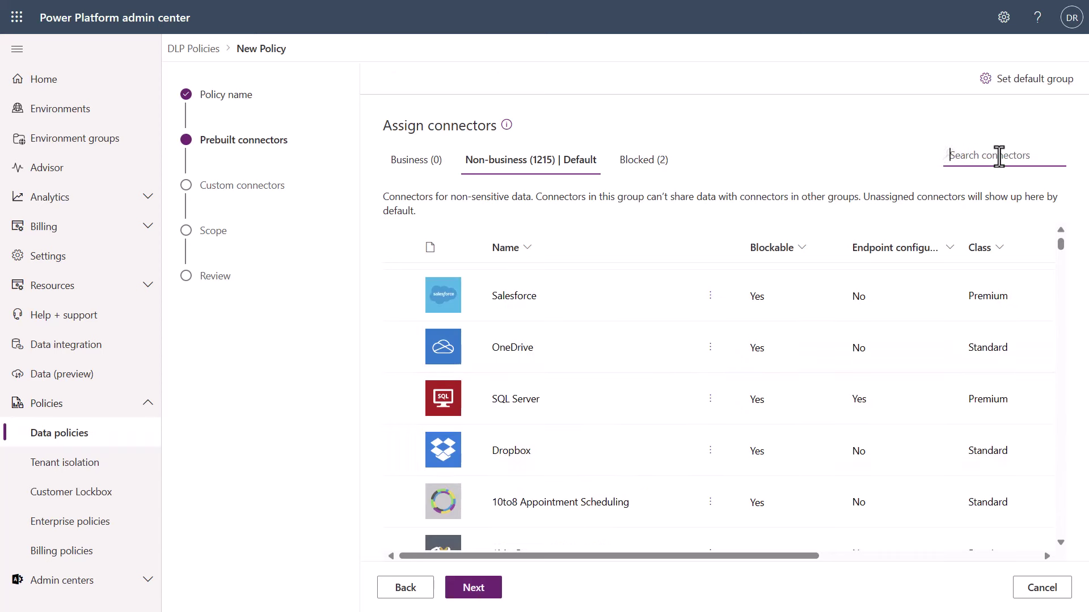
type("pi")
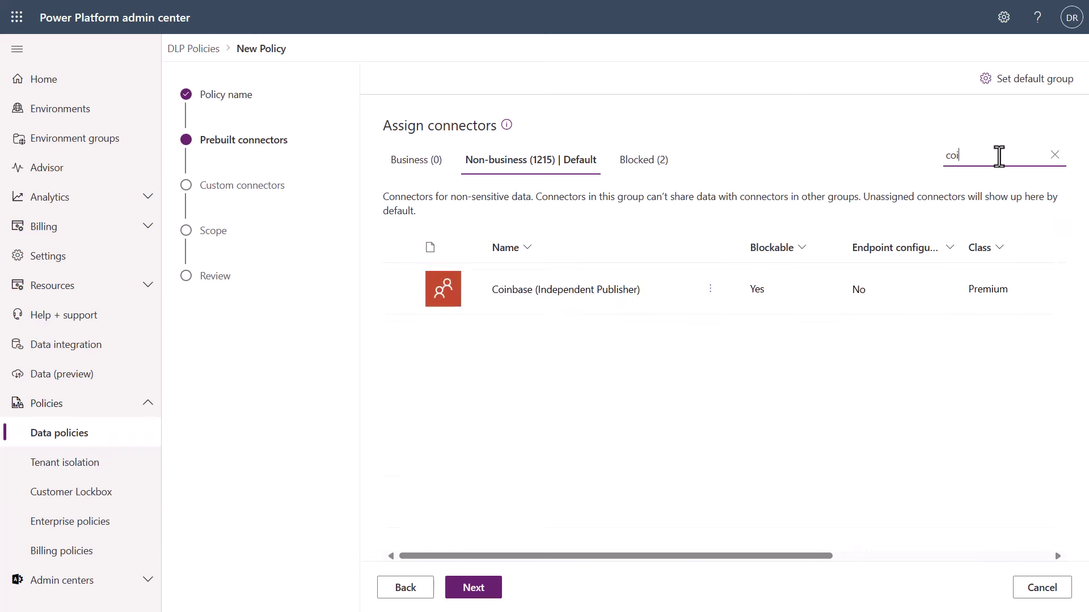
type("lot")
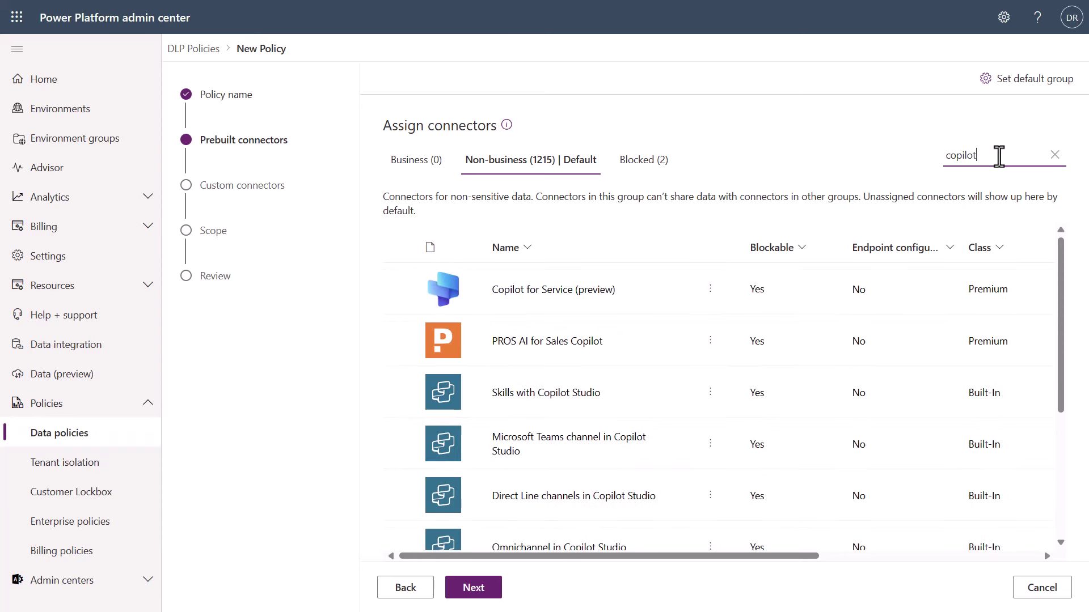
scroll(618, 451, "down", 4)
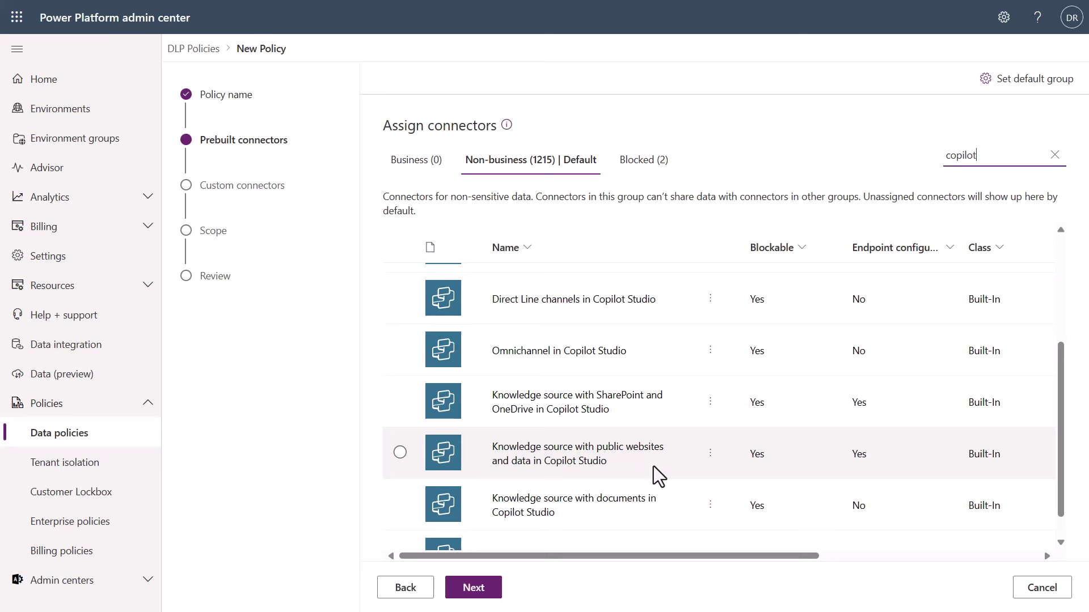
left_click(711, 459)
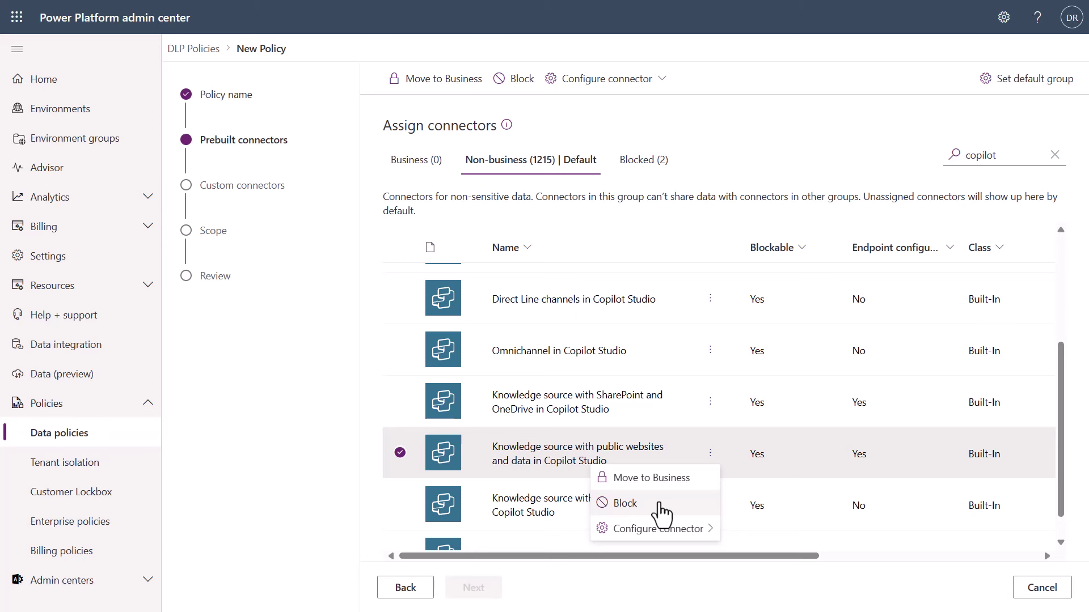
left_click(659, 504)
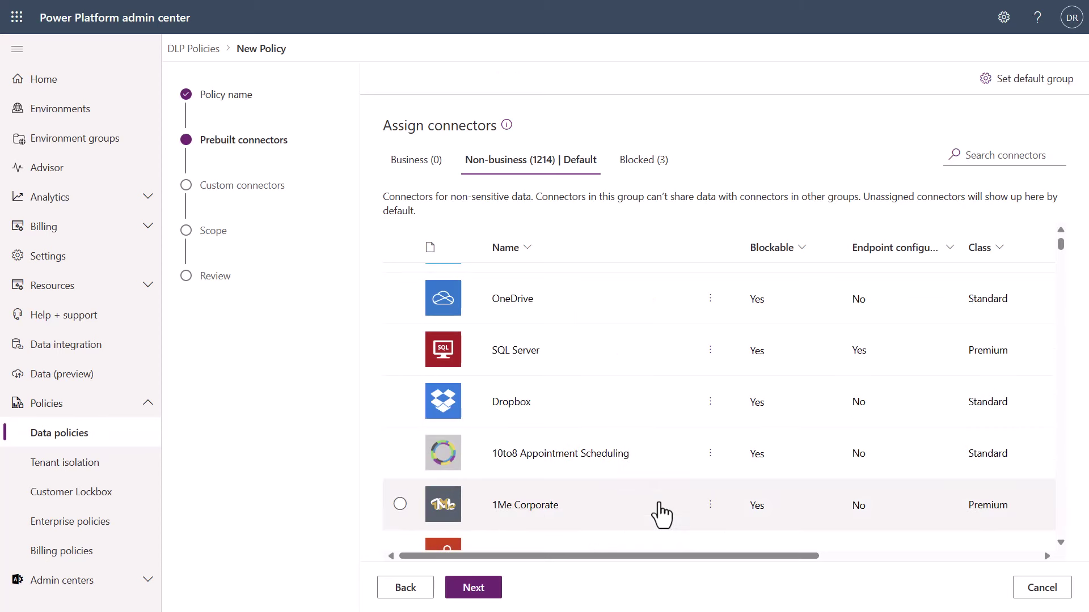
- Review the Blocked connectors and proceed to the policy scope, keeping the default custom connector pattern
left_click(645, 162)
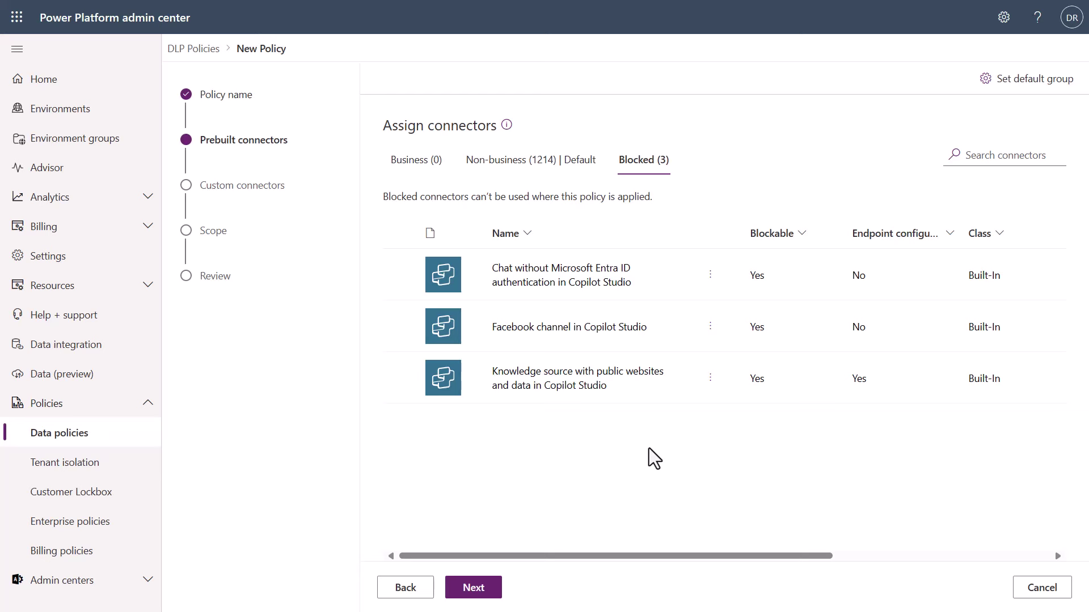
left_click(480, 593)
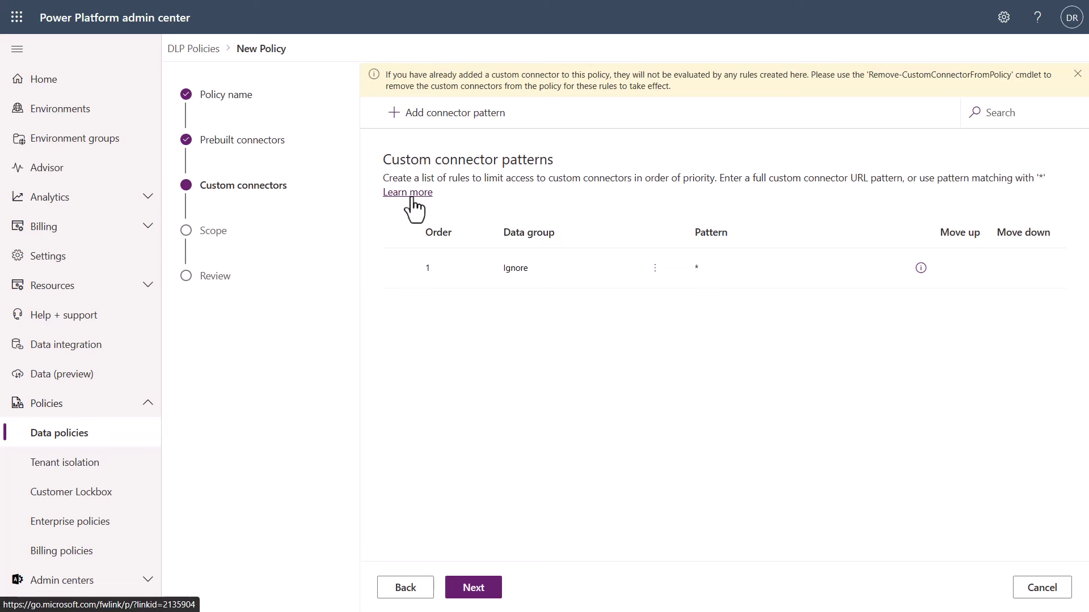
left_click(492, 594)
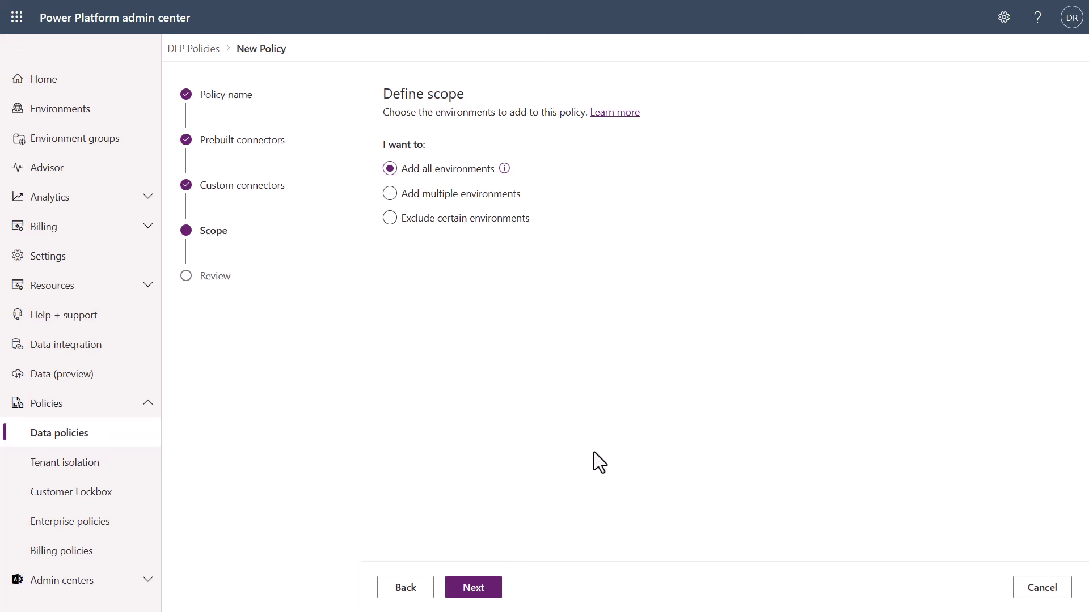
- Try the Add multiple environments scope with its list of available environments, and restore the Add all environments scope
left_click(389, 194)
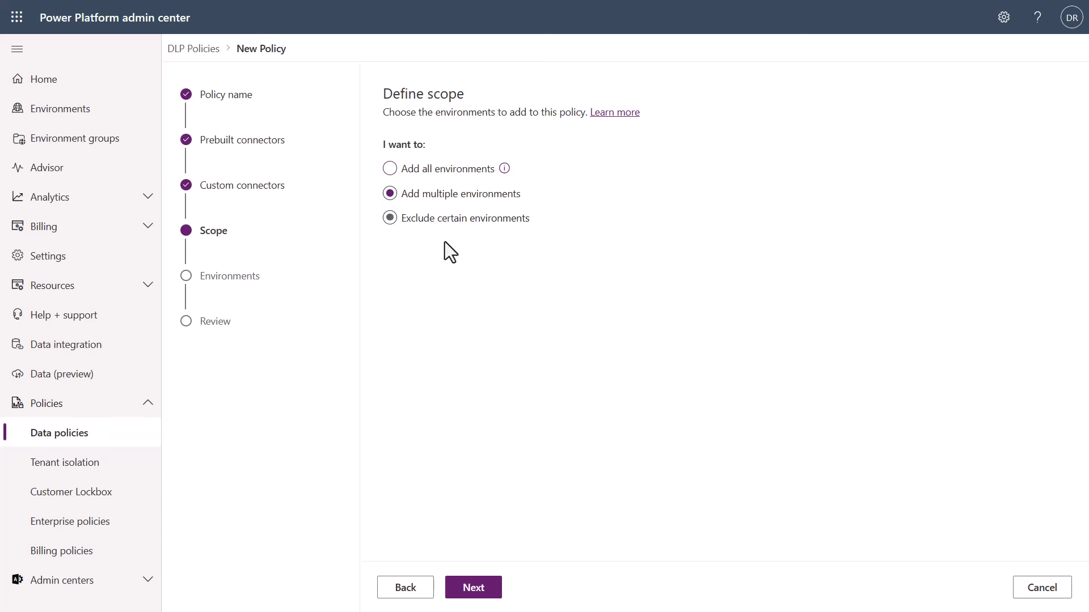
left_click(488, 590)
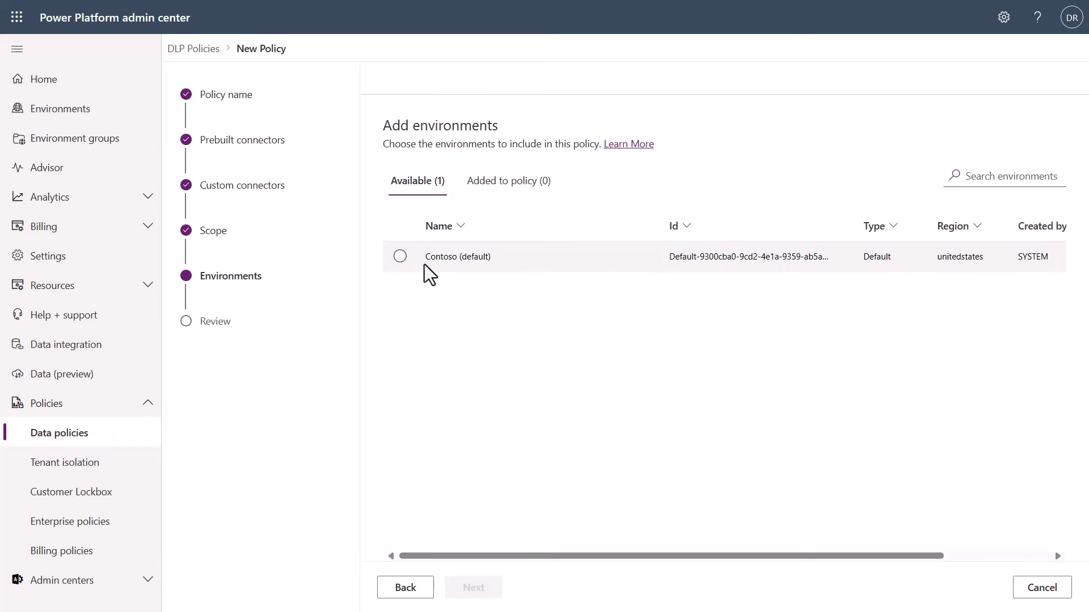
left_click(406, 590)
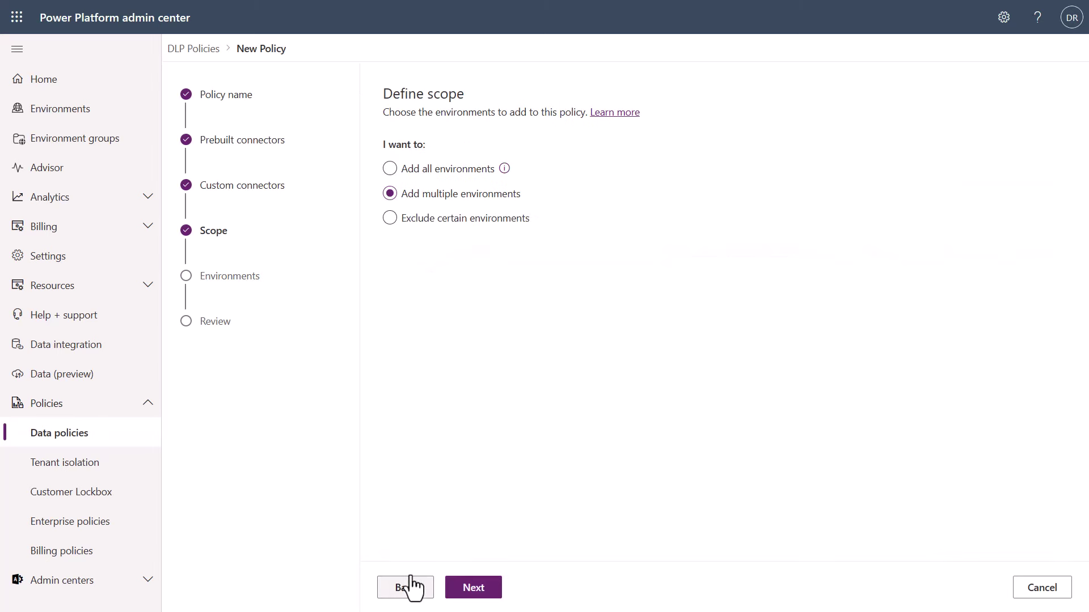
left_click(389, 169)
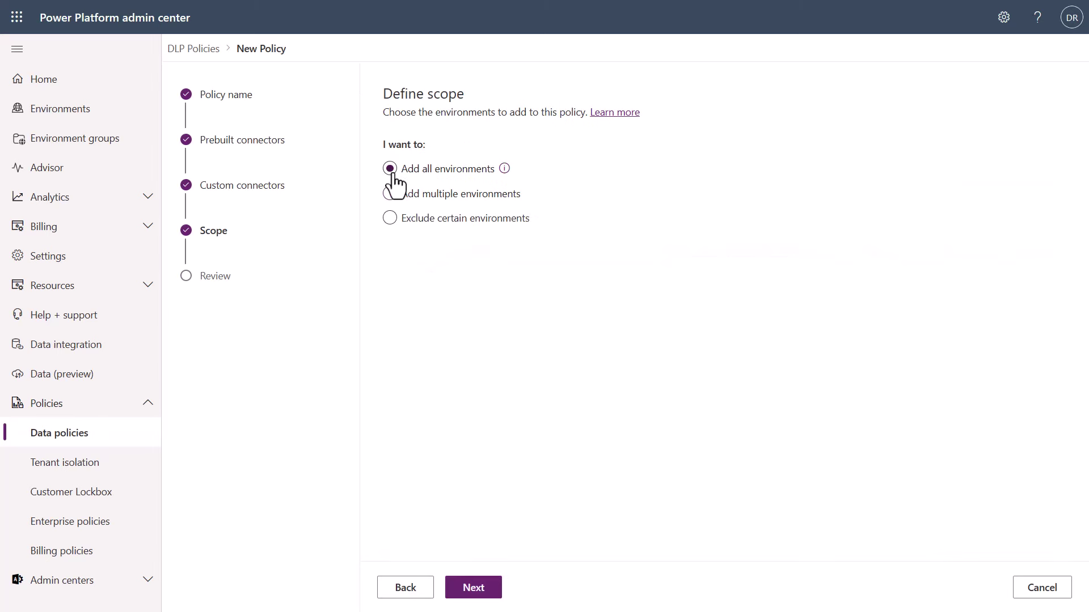
- Accept the scope covering all environments and create the policy from the review page
left_click(483, 592)
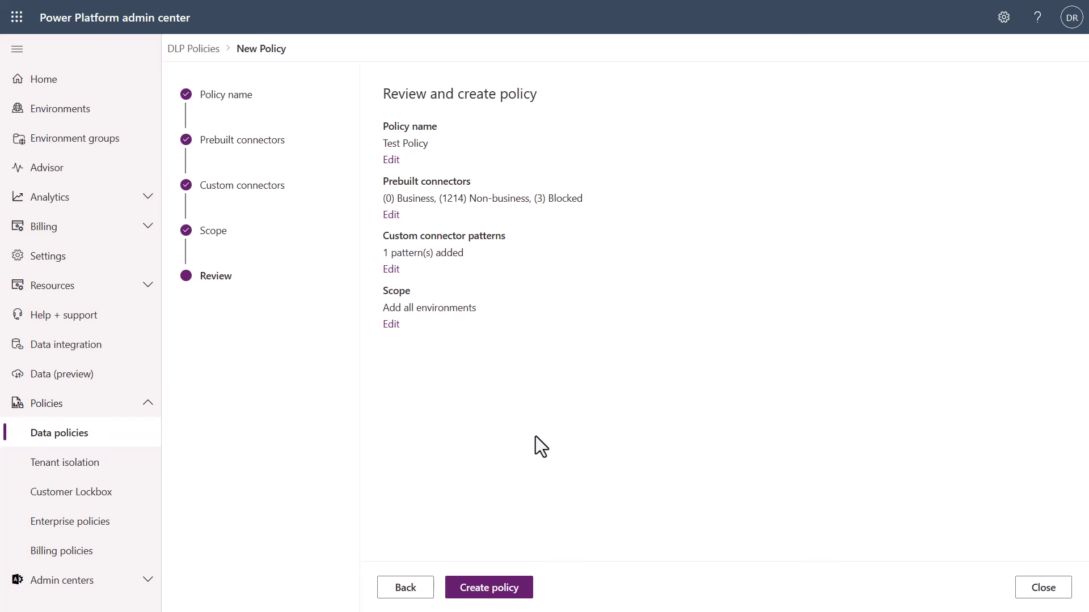
left_click(494, 590)
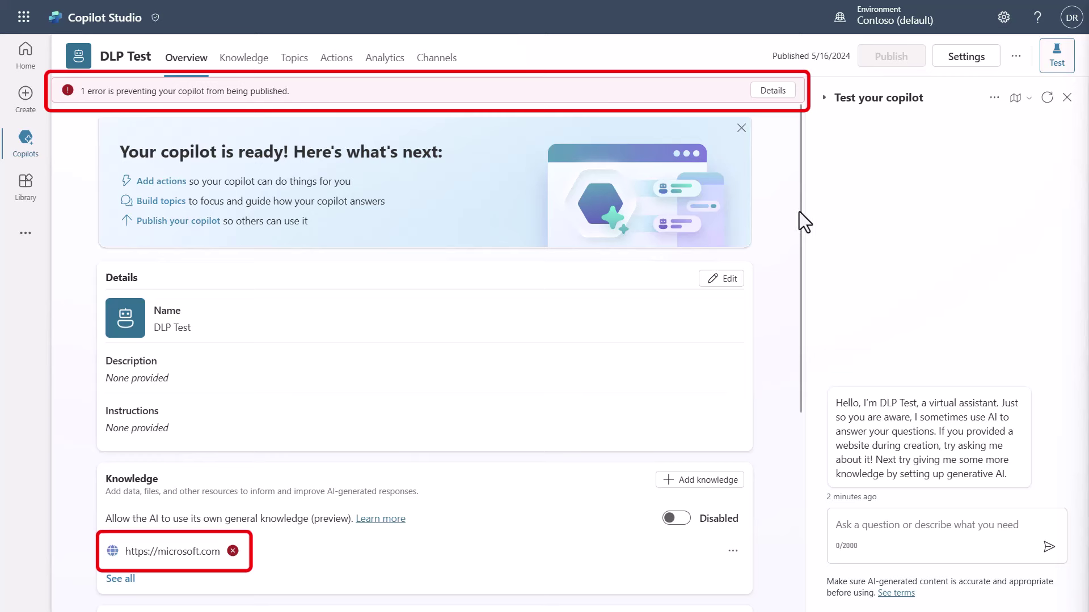
- In Copilot Studio, open the details of the DLP Test copilot's publishing error and expand the error description
left_click(779, 96)
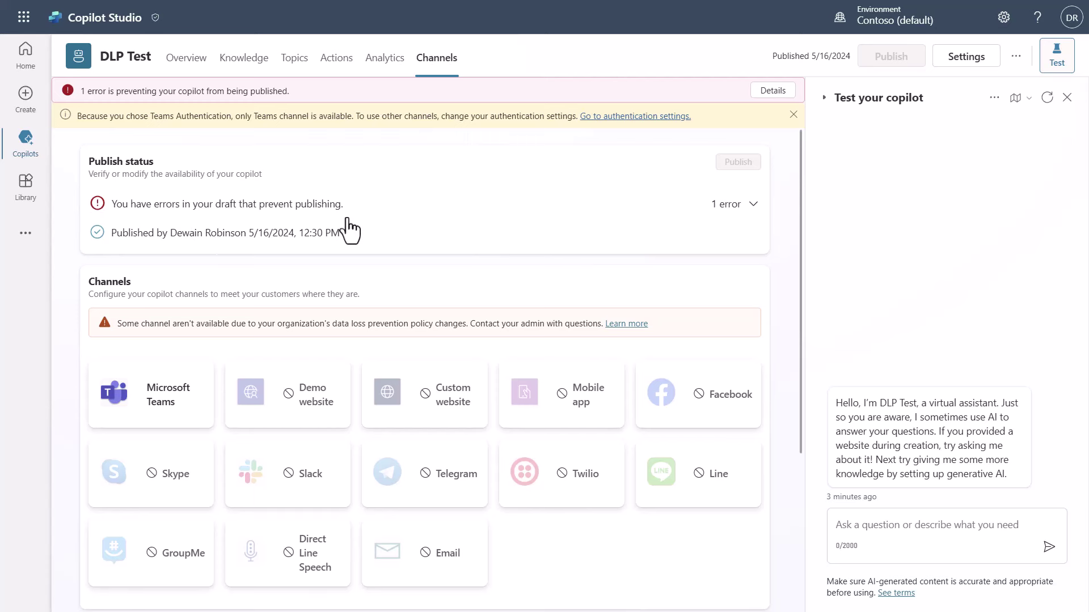
left_click(752, 214)
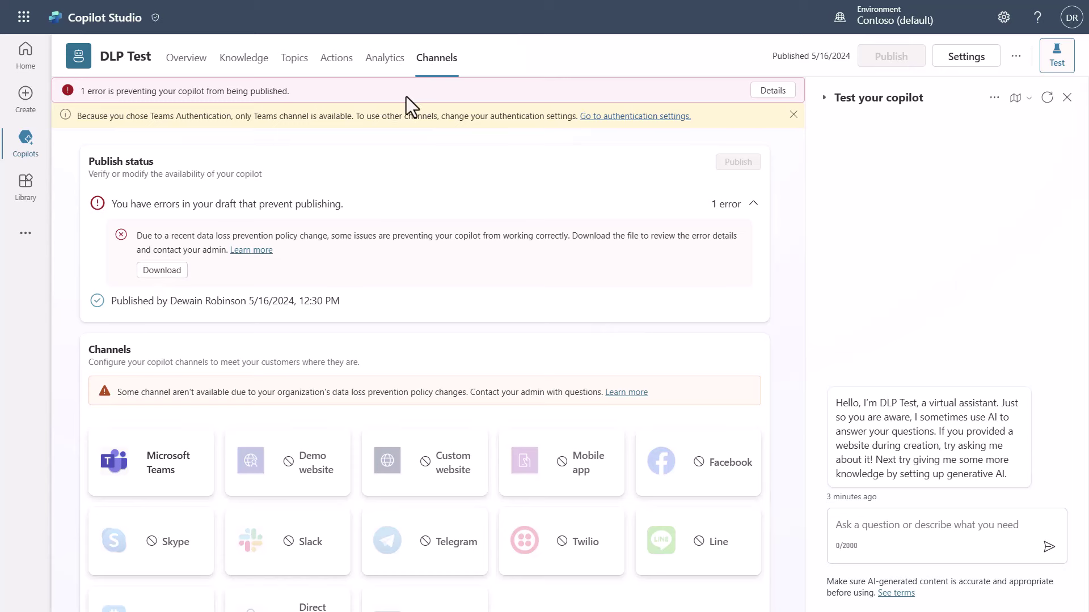
- Examine the Authentication options in the DLP Test copilot's security settings and close them without making changes
left_click(964, 61)
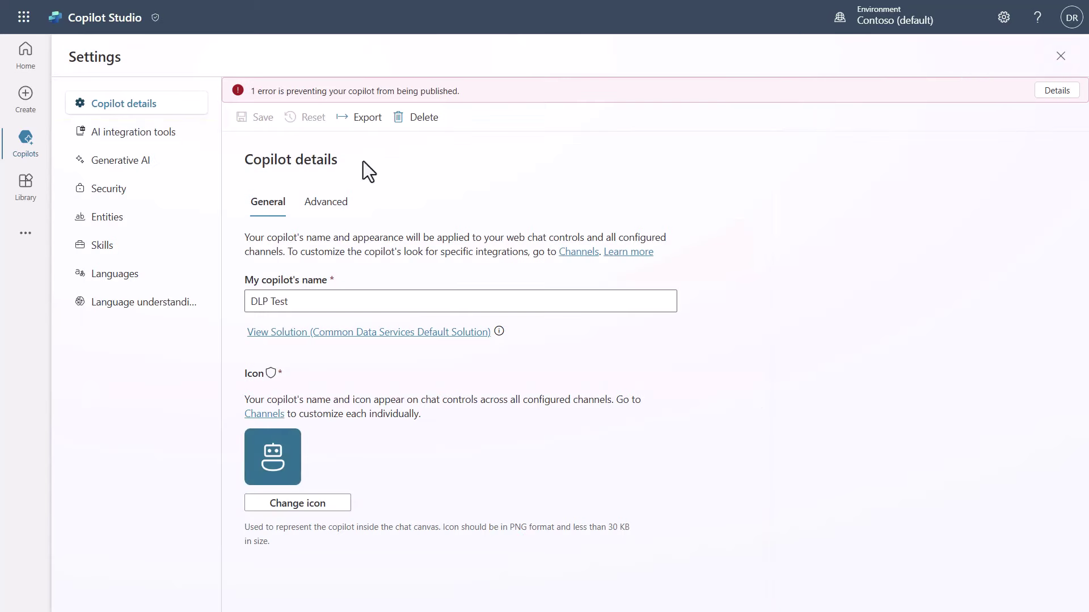
left_click(127, 191)
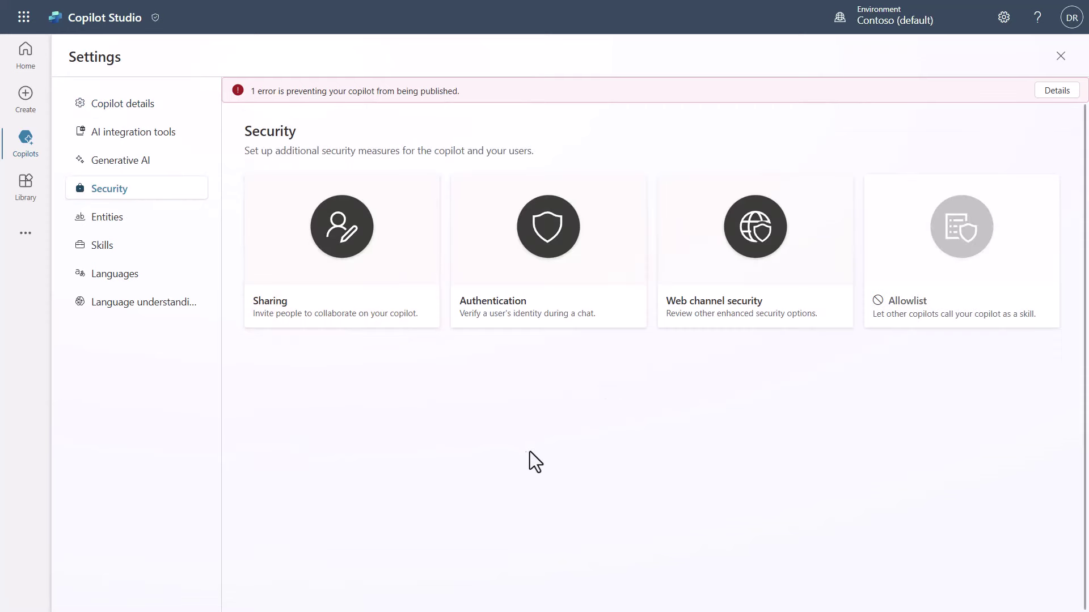
left_click(576, 283)
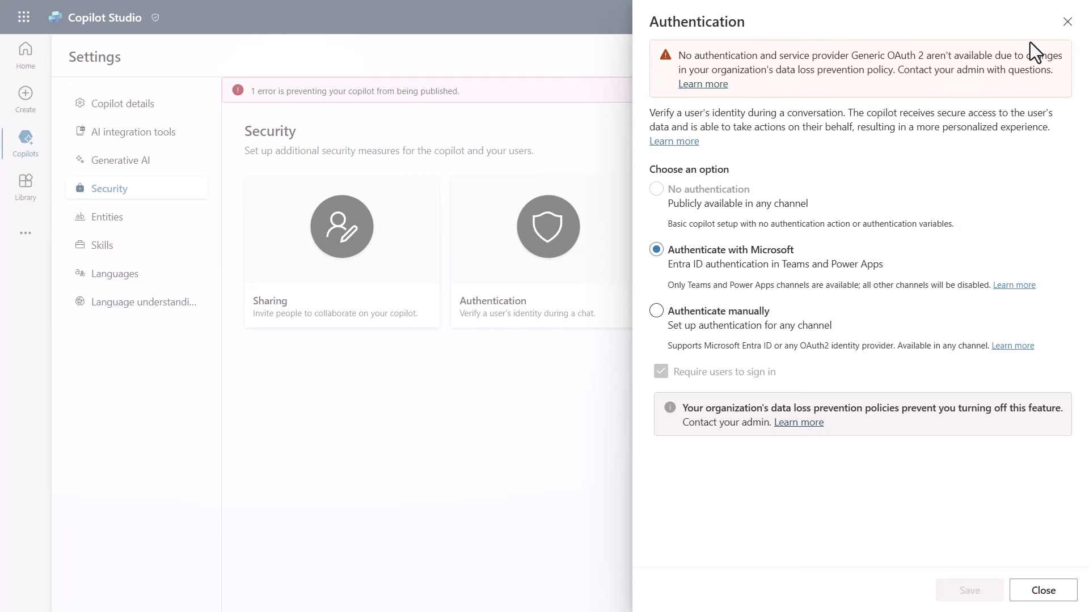
left_click(1066, 23)
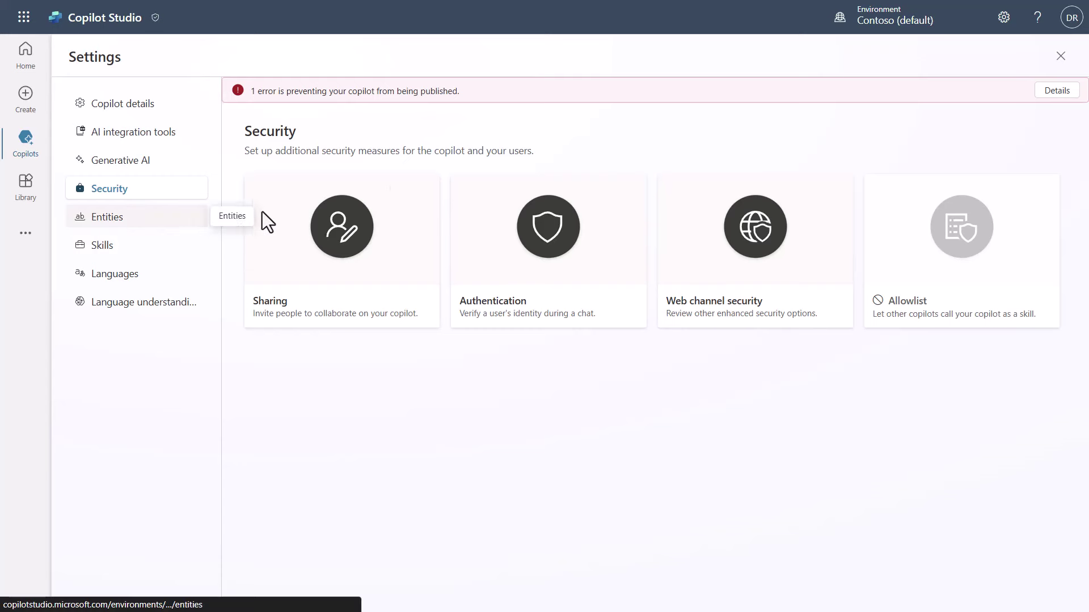
- Leave the copilot's settings, switch to the Power Platform admin center and open Test Policy for editing
left_click(1059, 56)
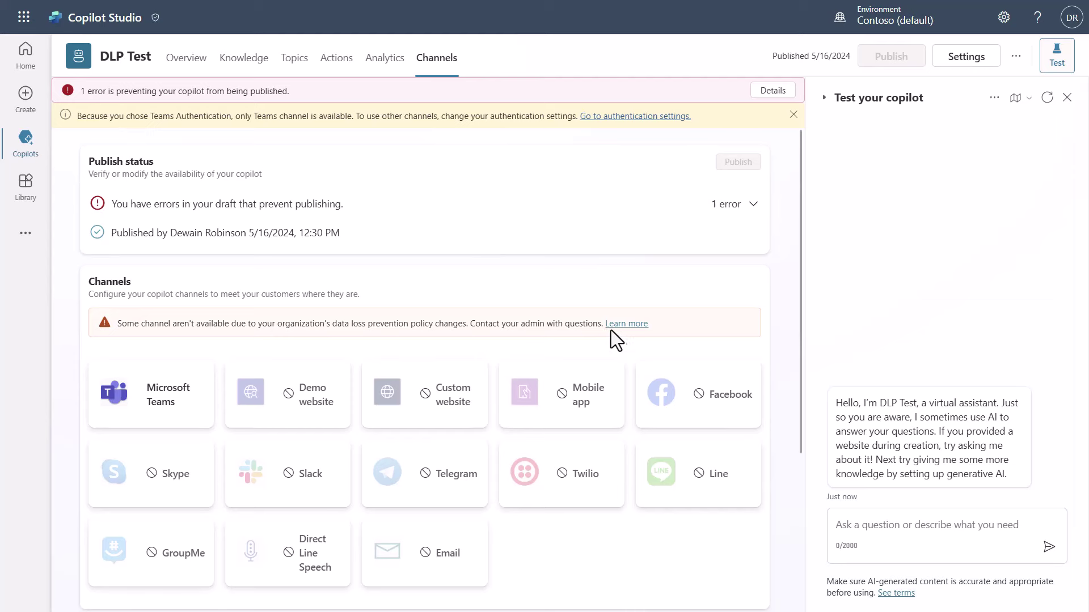
left_click(357, 8)
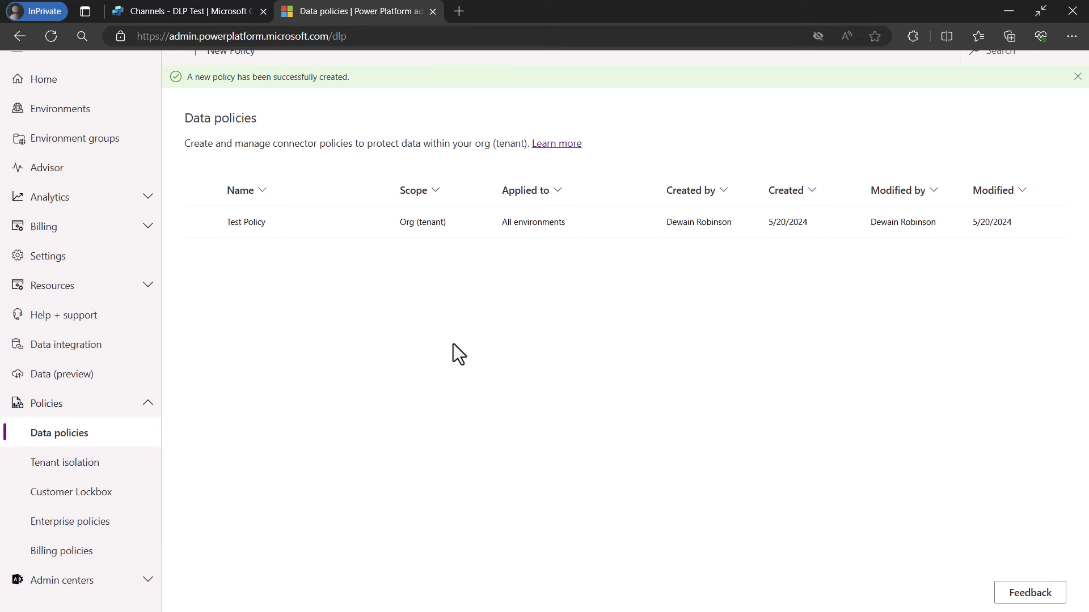
left_click(290, 230)
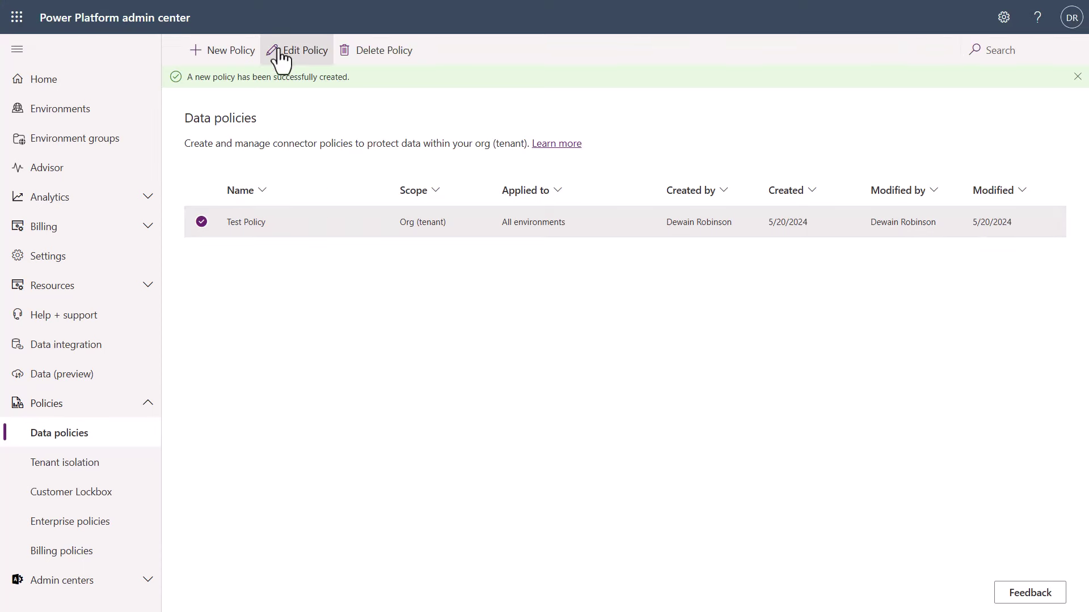
left_click(293, 55)
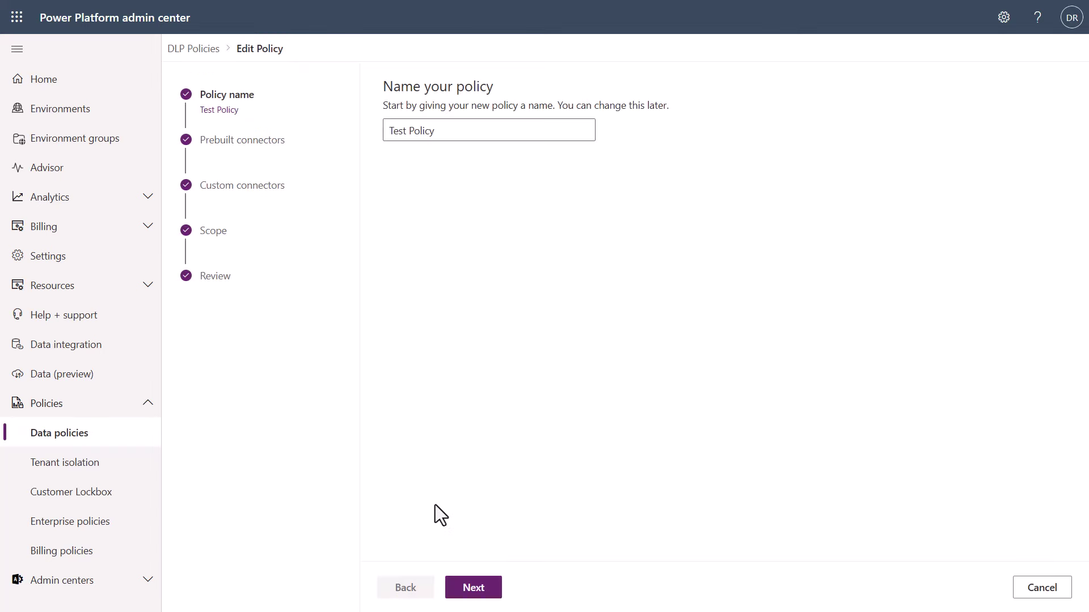
- Move the blocked connector "Knowledge source with public websites and data in Copilot Studio" to the Non-business group
left_click(472, 590)
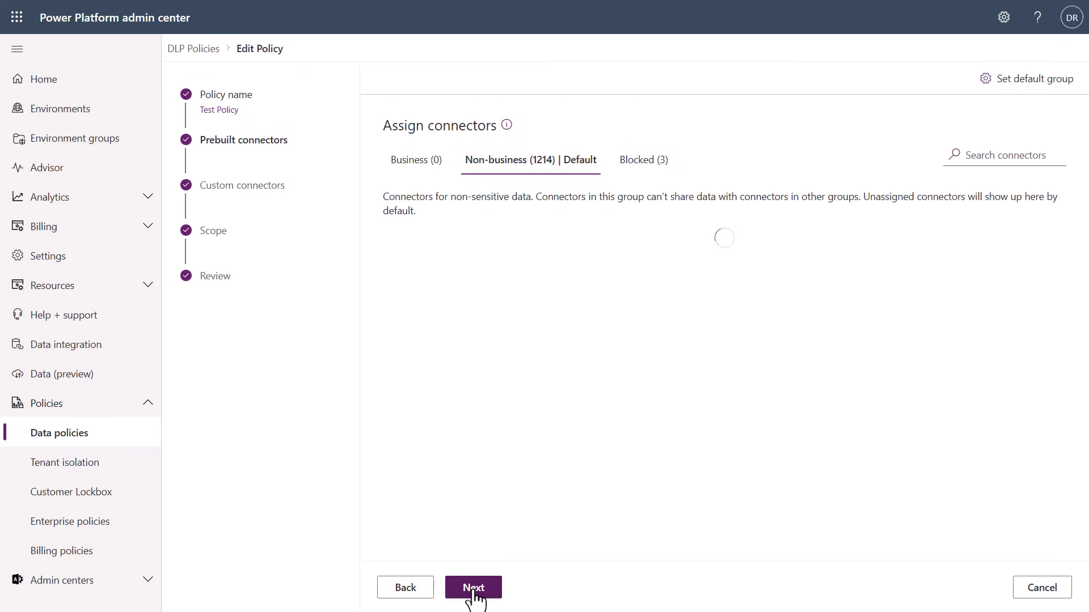
left_click(647, 177)
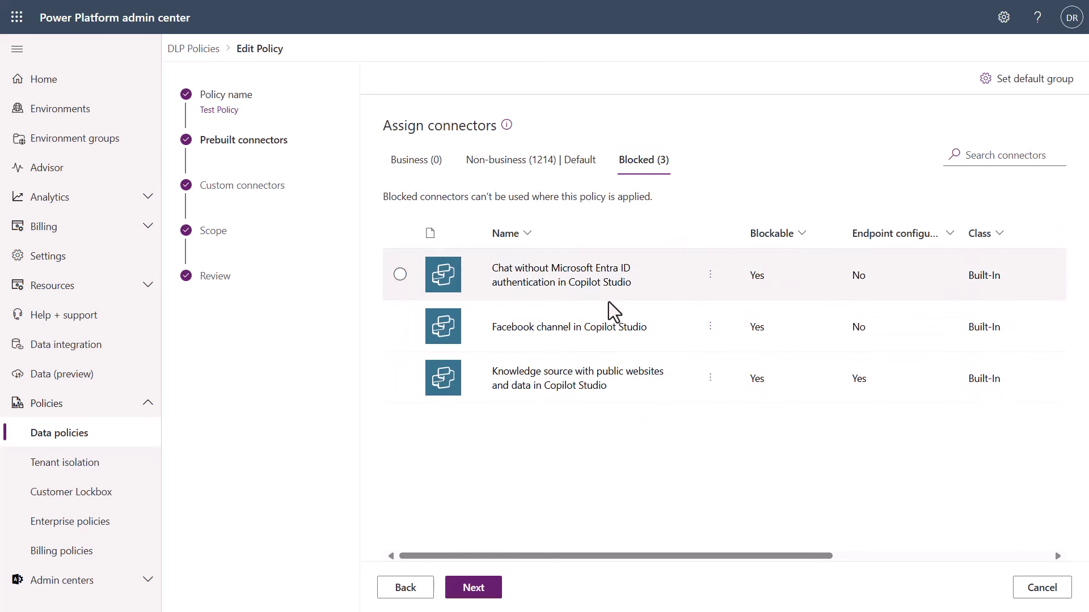
left_click(715, 385)
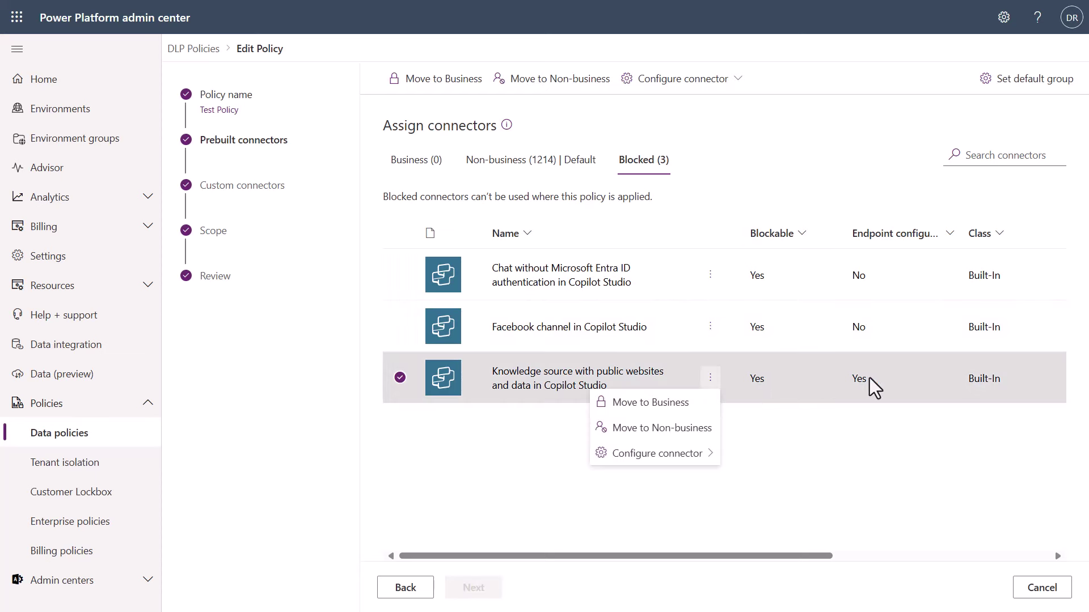
left_click(670, 428)
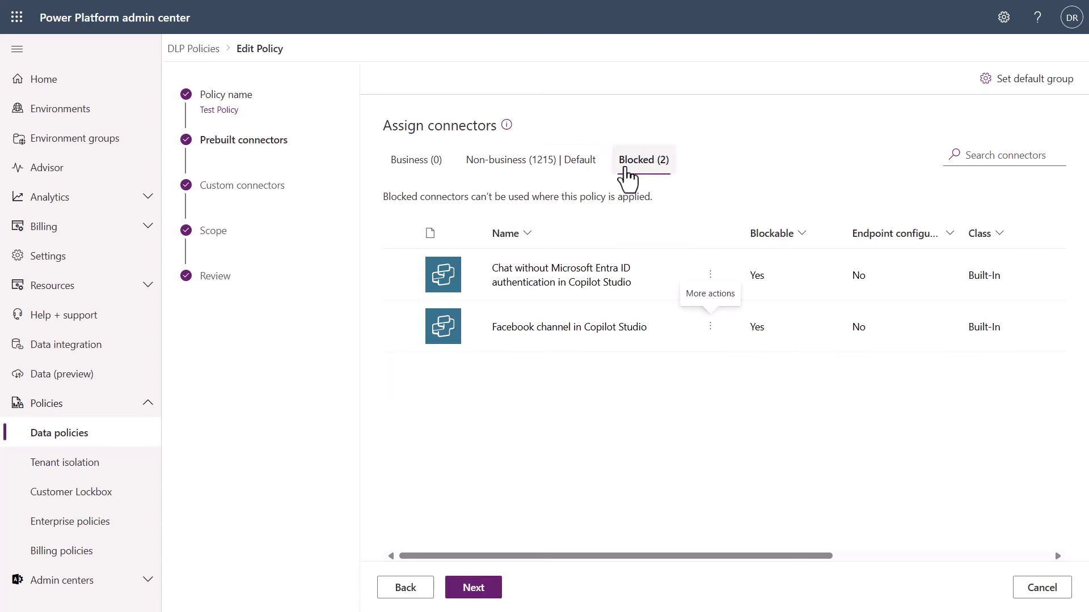
- Find the public websites knowledge source among the Non-business connectors by searching for "copilot", and open its connector endpoints configuration
left_click(565, 173)
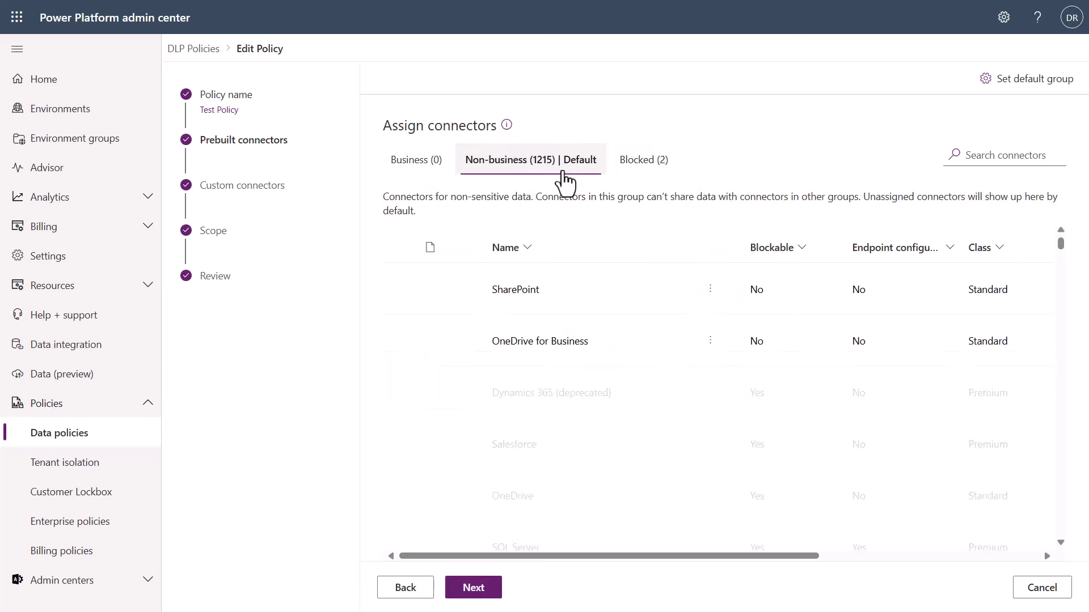
left_click(999, 155)
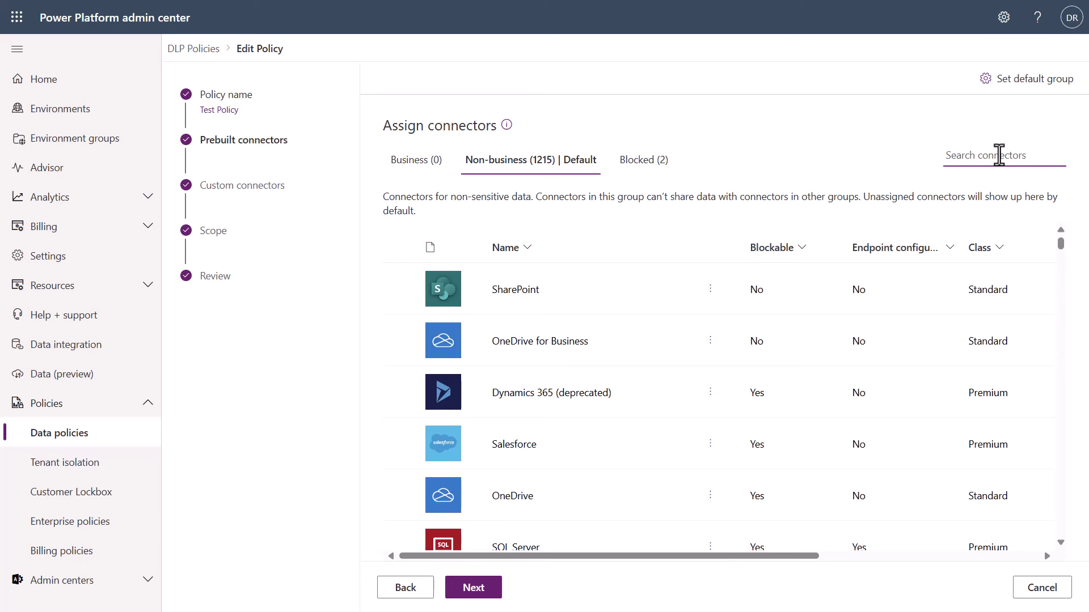
type("copilot")
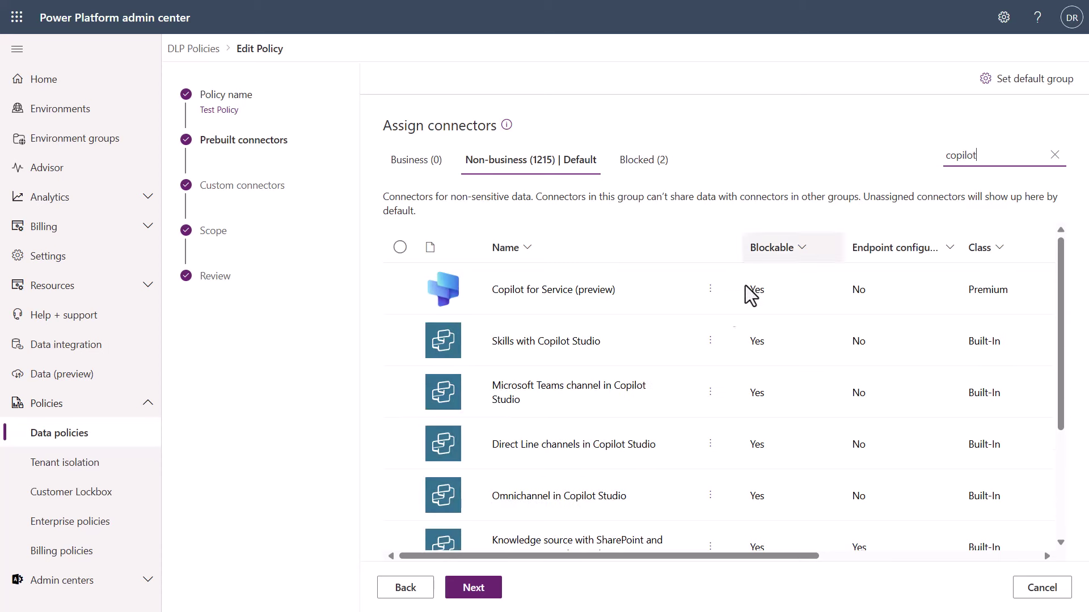
scroll(640, 403, "down", 3)
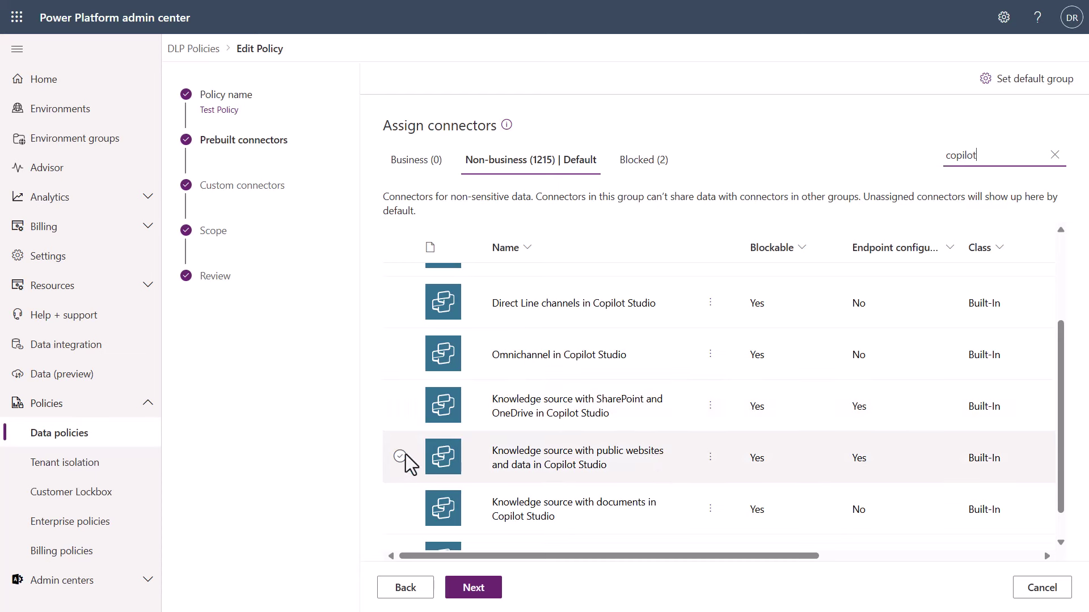
left_click(709, 464)
left_click(710, 464)
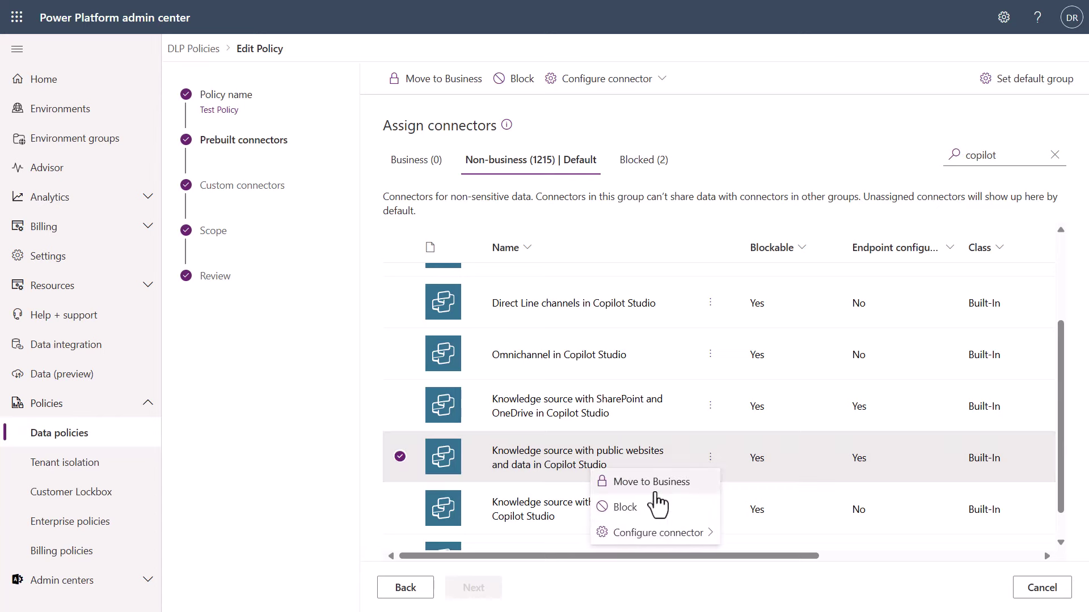
mouse_move(696, 537)
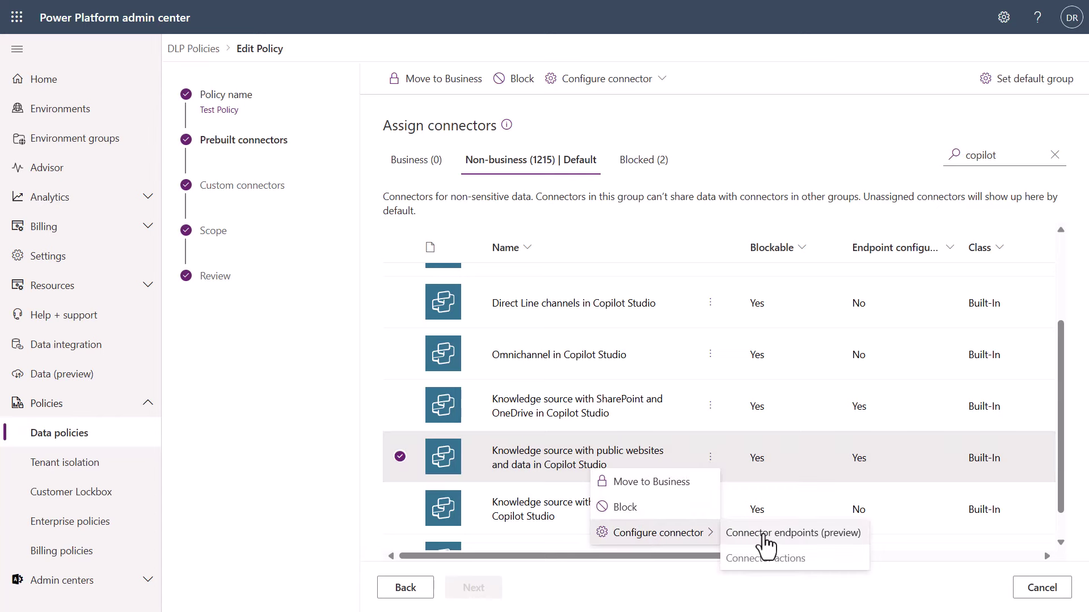
left_click(764, 536)
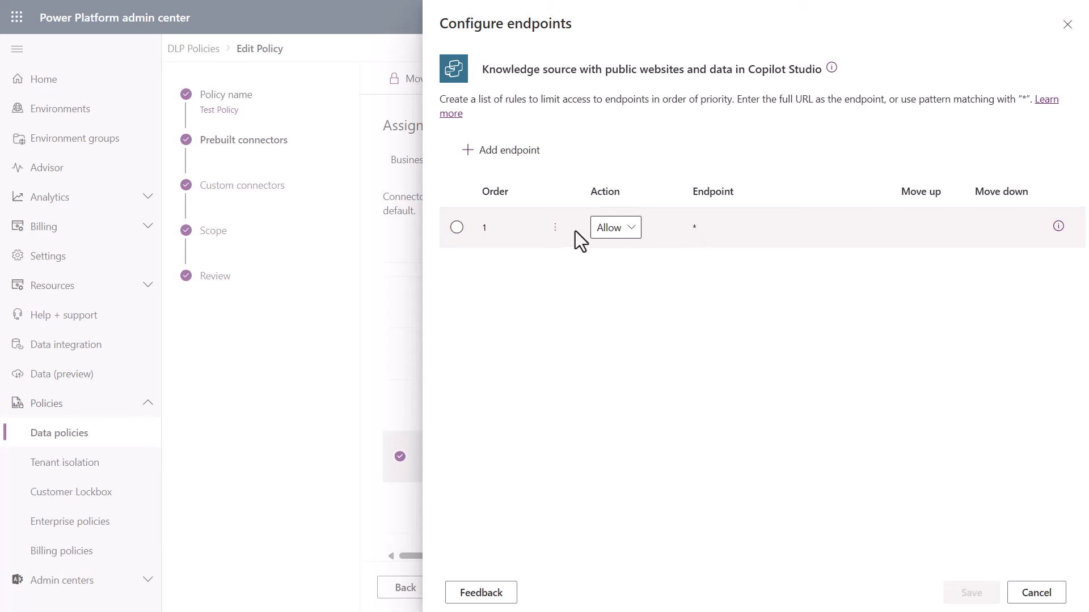
- Add an endpoint rule with the pattern microsoft.com to the public websites knowledge source connector
left_click(486, 159)
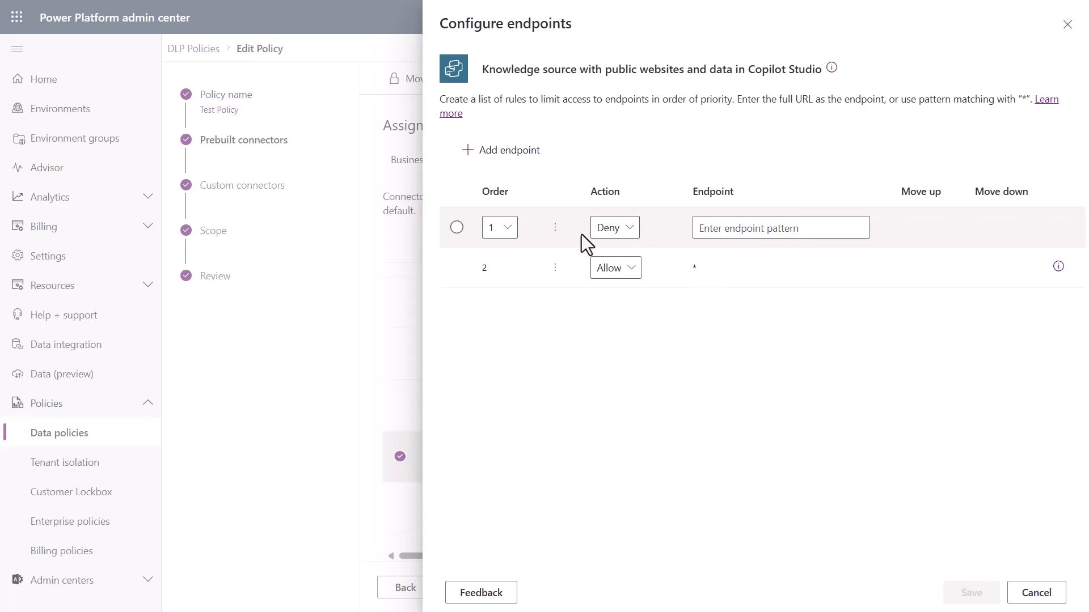
left_click(746, 230)
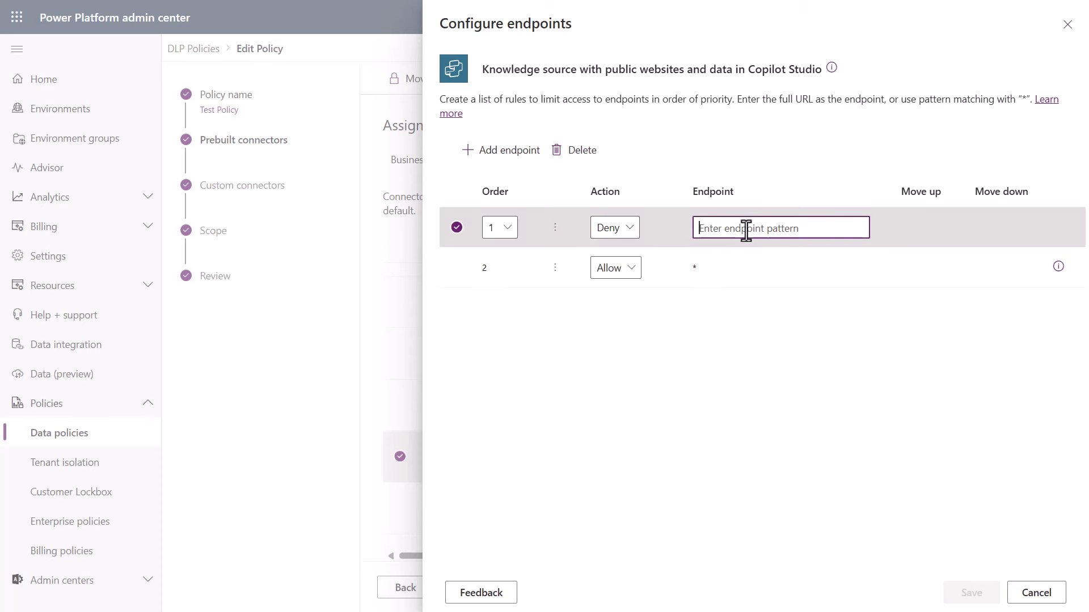
type("micros")
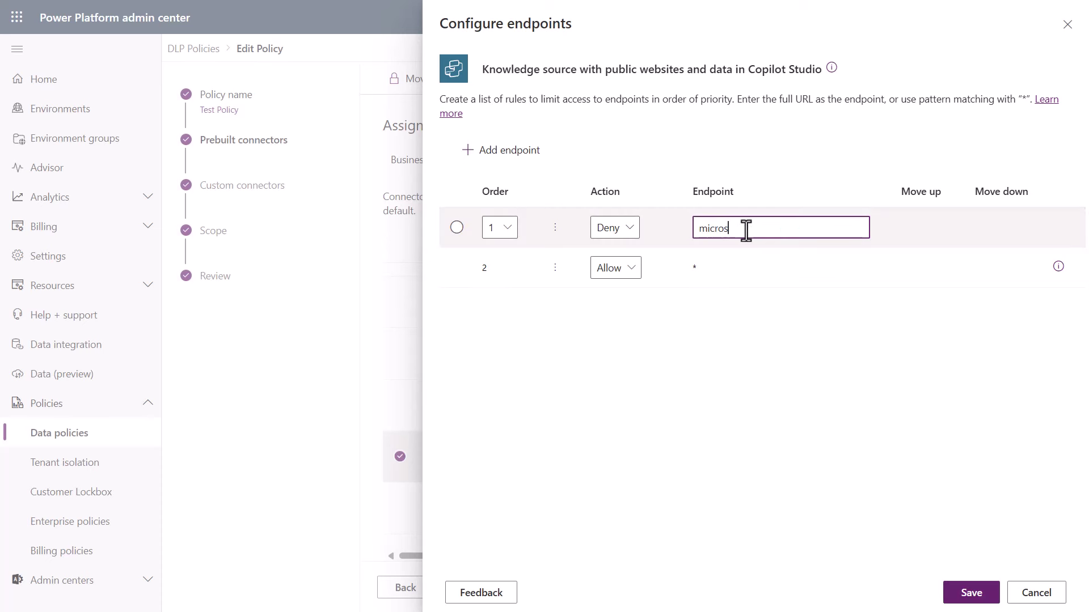
type("oft.com")
- Set the microsoft.com endpoint rule to Allow and the default * rule to Deny
left_click(617, 232)
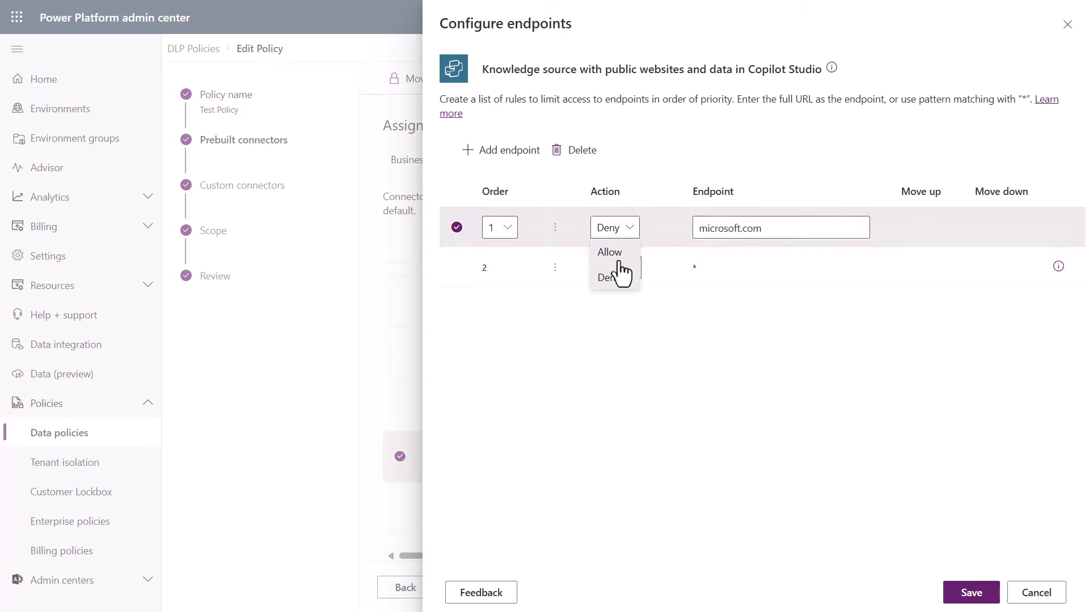
left_click(620, 262)
left_click(624, 272)
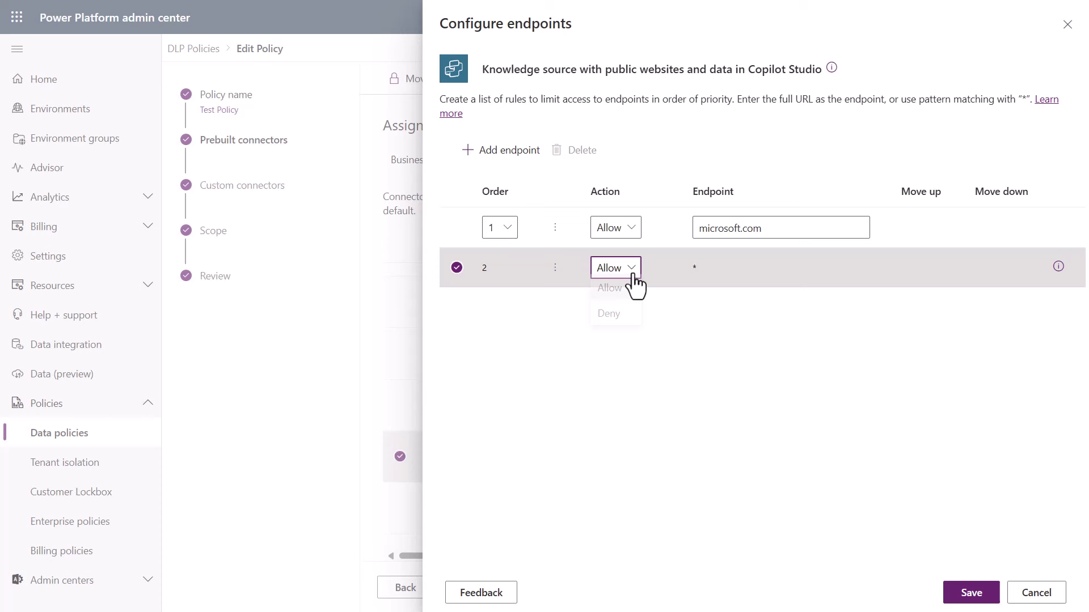
left_click(620, 320)
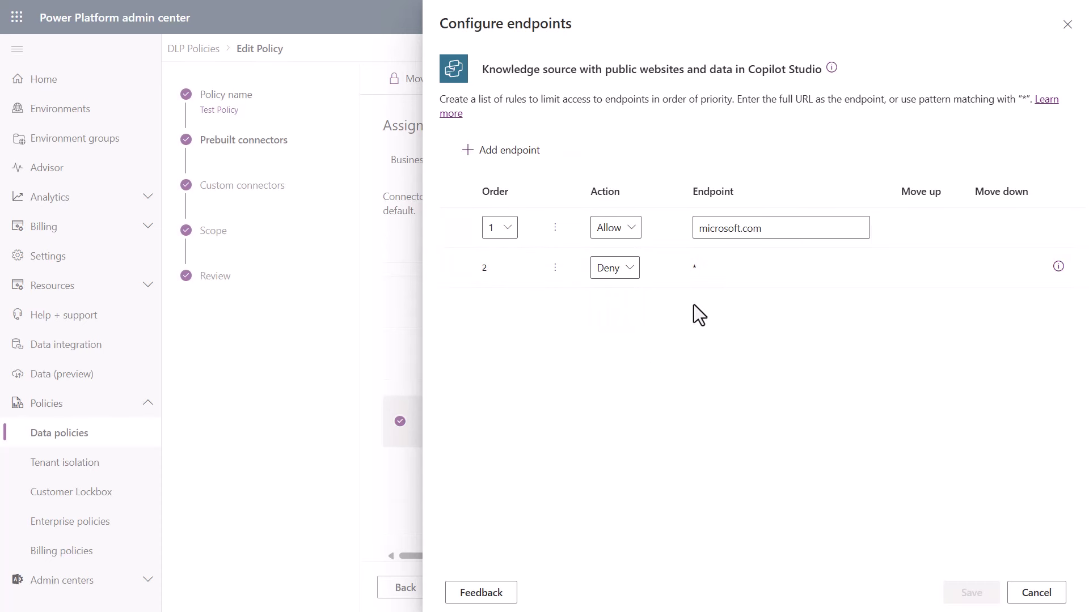
left_click(699, 228)
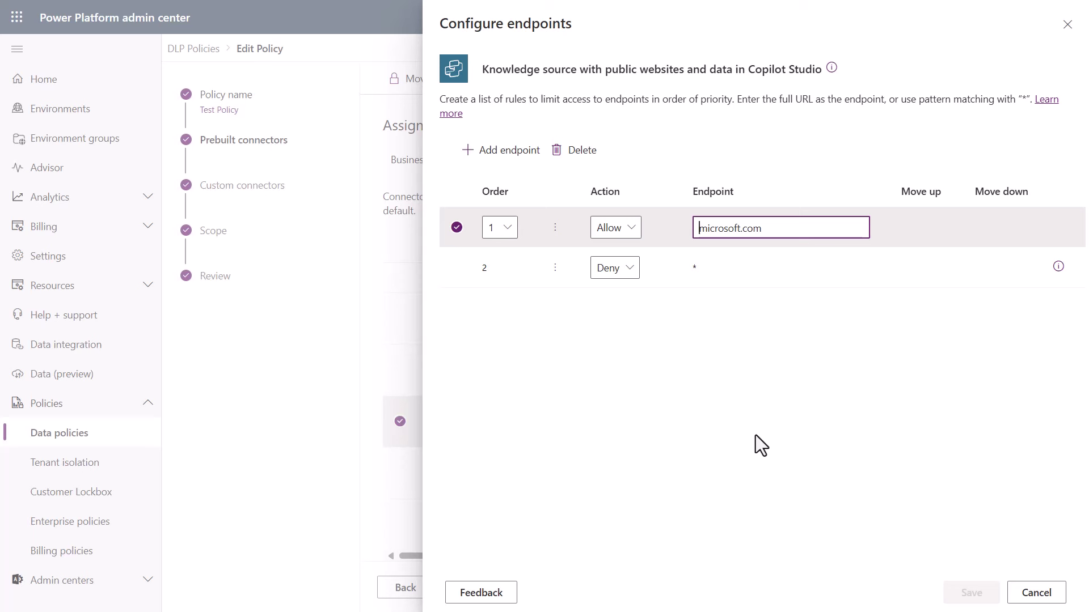
type("https")
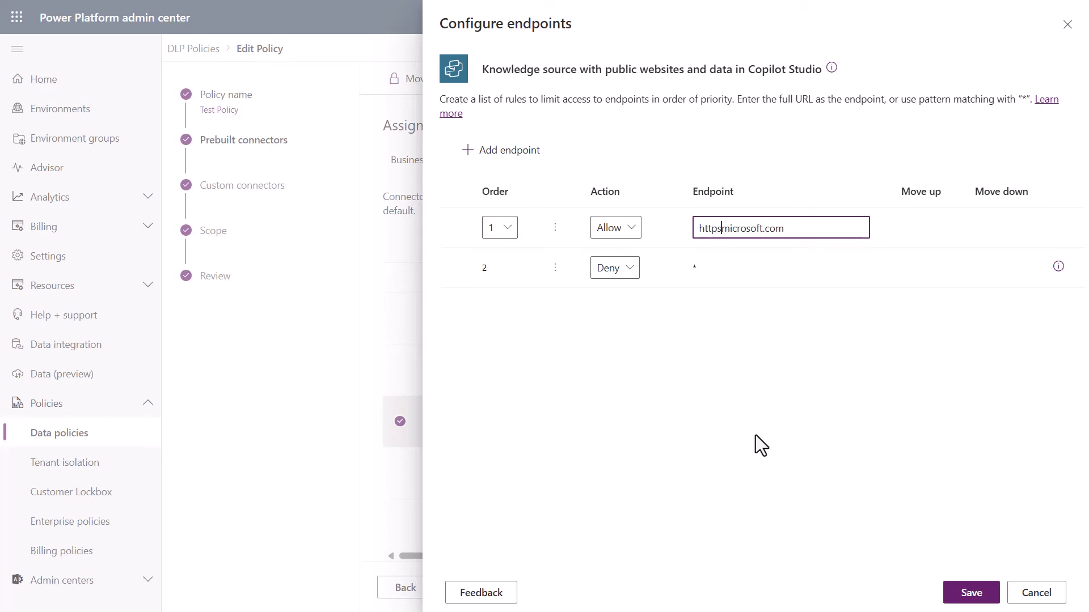
type("://")
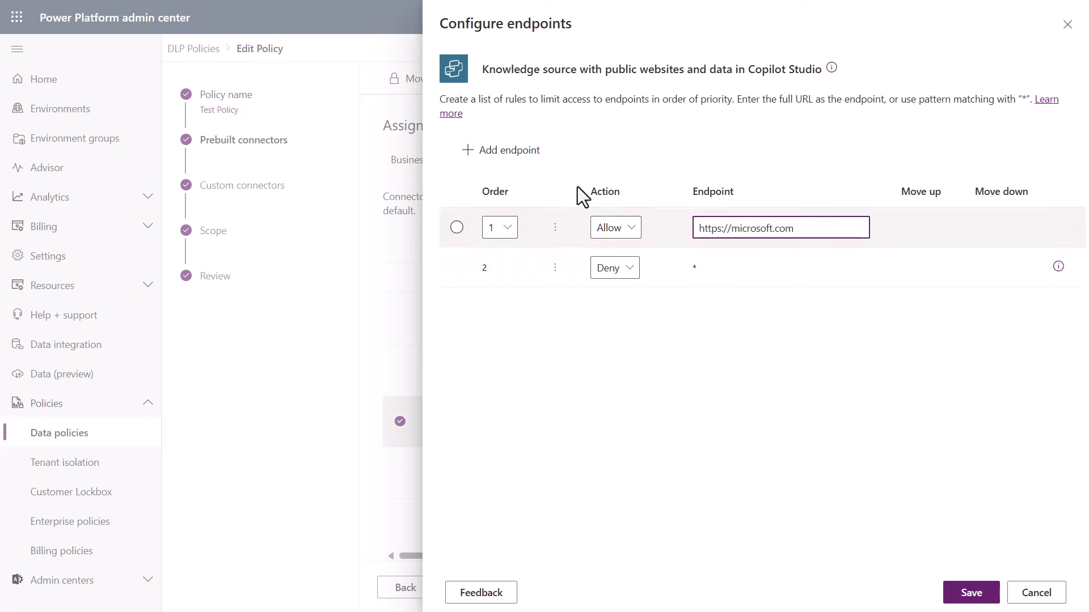
left_click(972, 593)
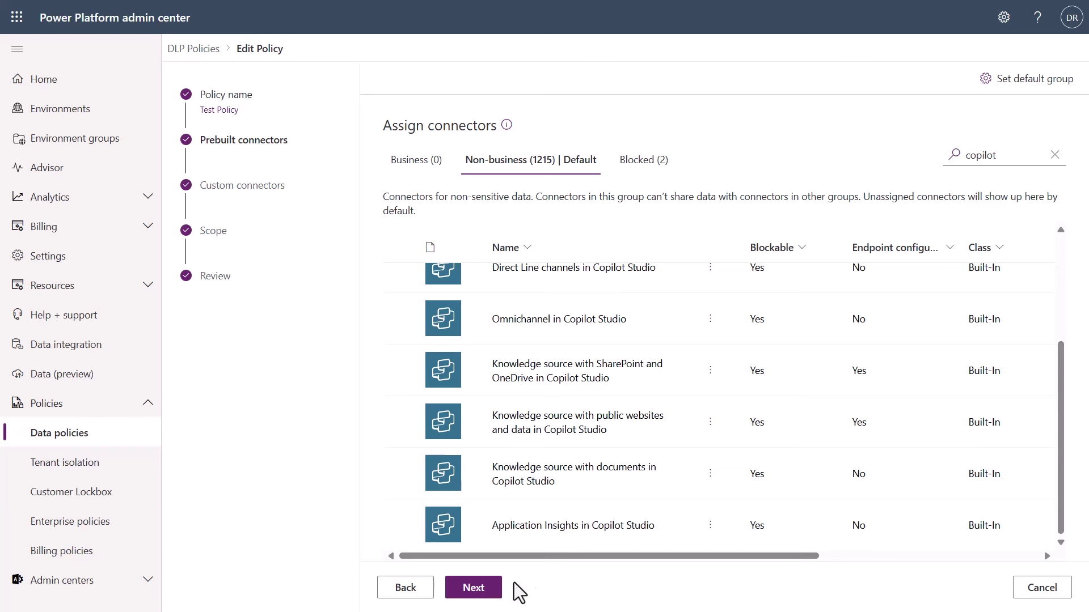
- Accept the existing custom connector patterns and scope, and update Test Policy from the review page
left_click(489, 590)
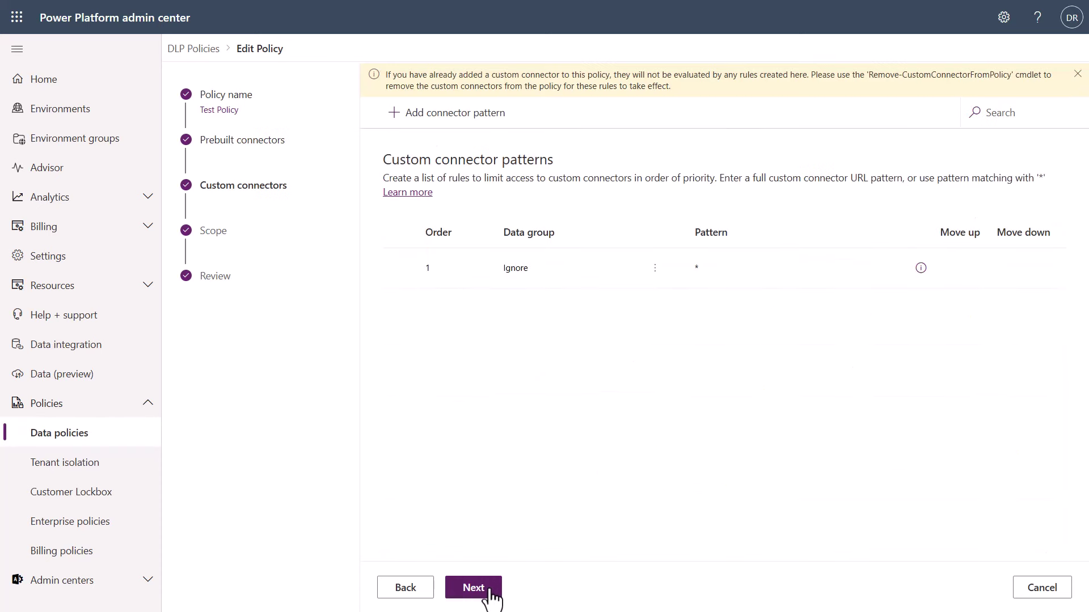
left_click(490, 590)
left_click(490, 590)
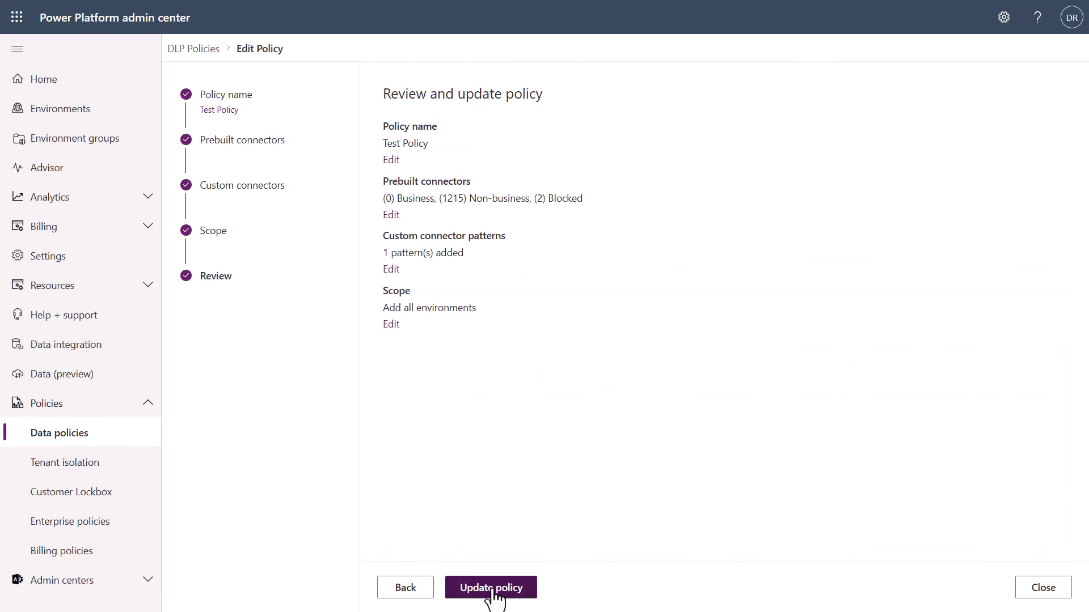
left_click(491, 589)
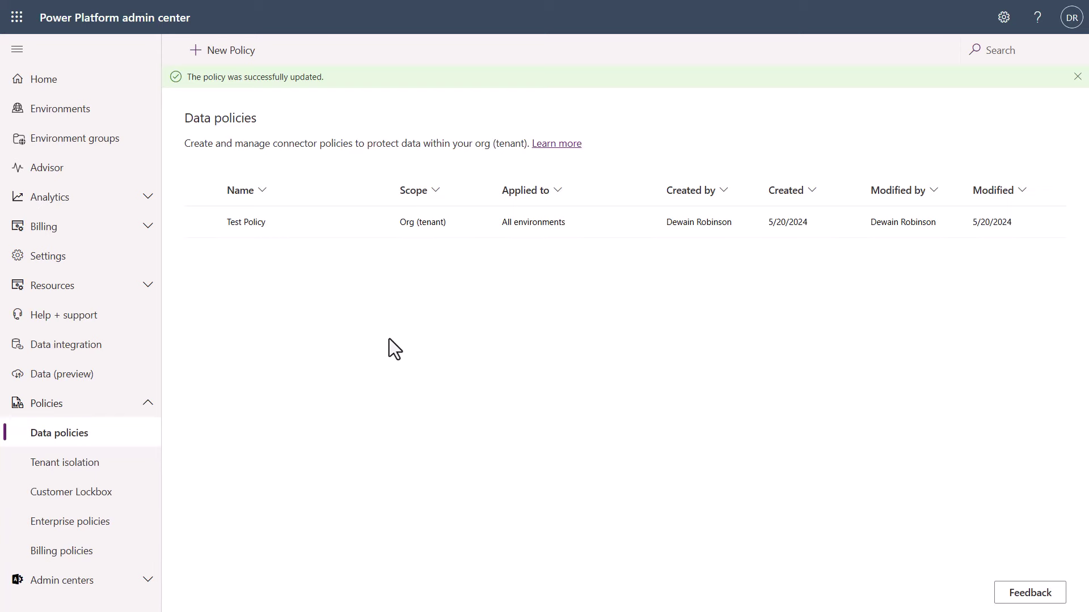
- Switch to Copilot Studio and publish the DLP Test copilot, confirming the publication
left_click(167, 9)
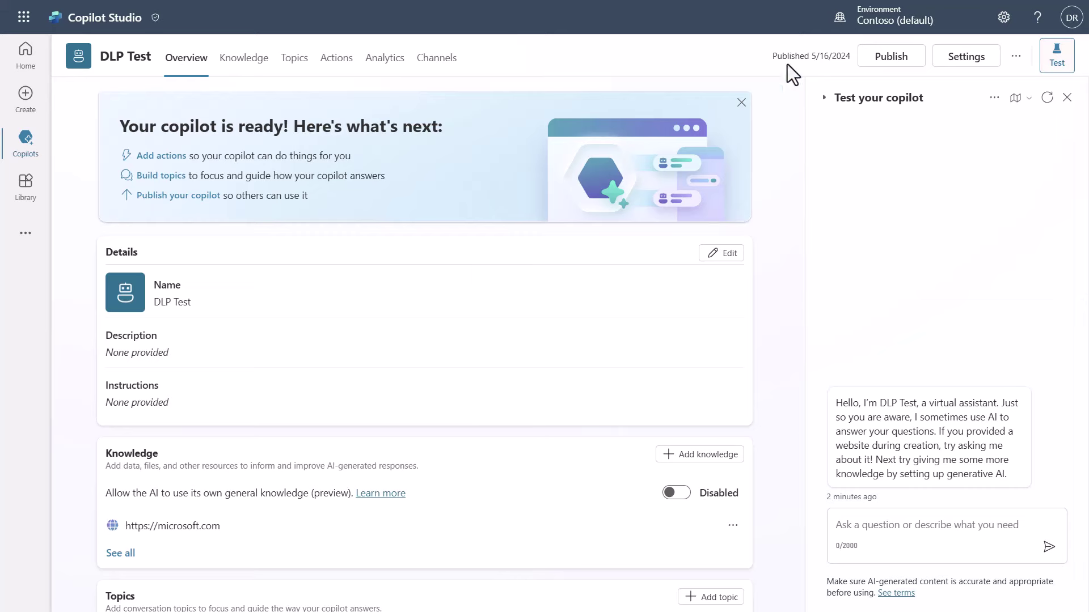
left_click(878, 67)
left_click(629, 333)
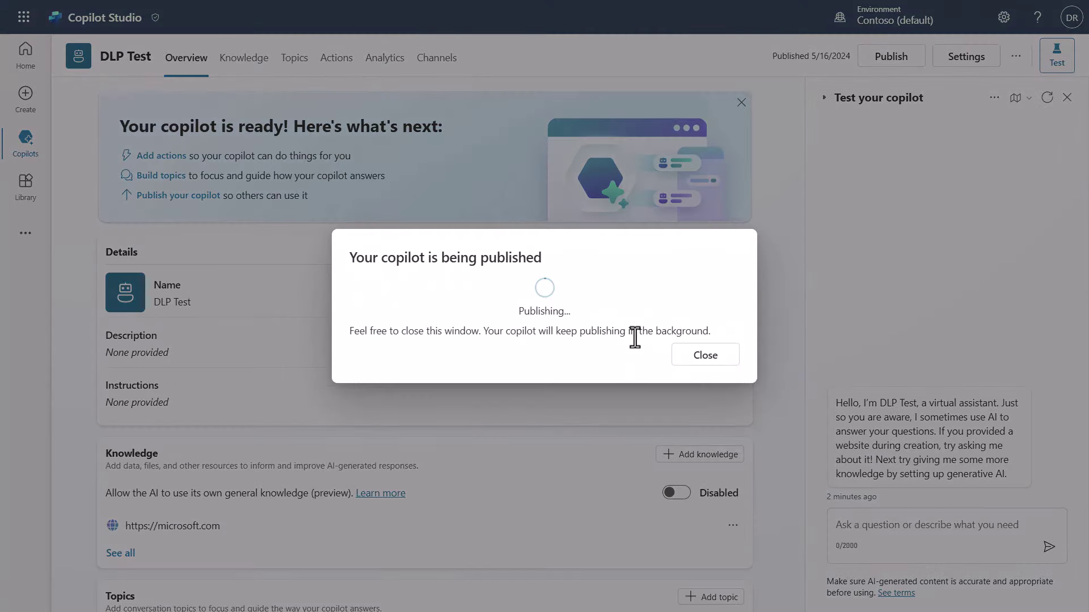